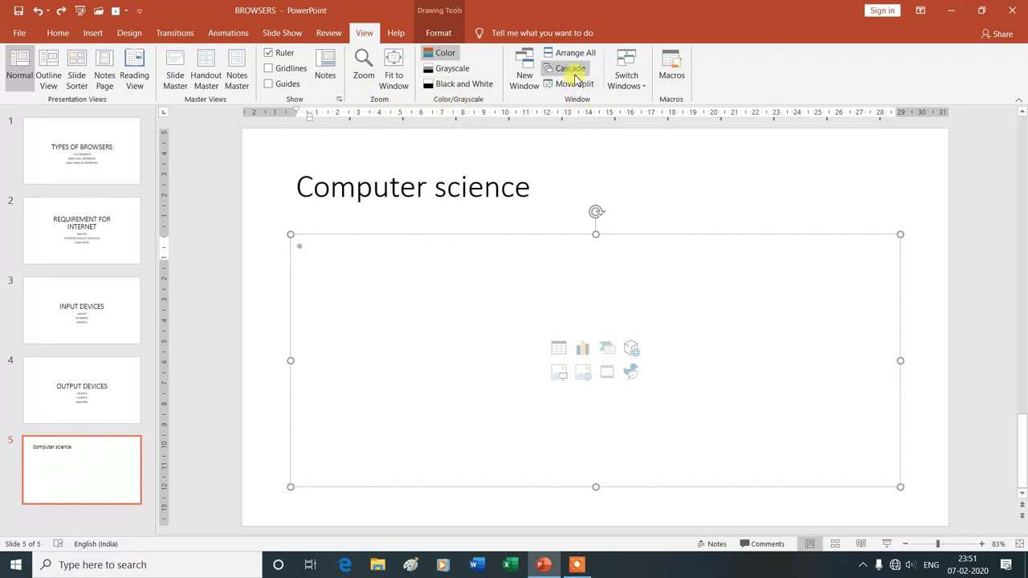
Step: Turn off the rulers and select the Computer science title on slide 5
click(269, 53)
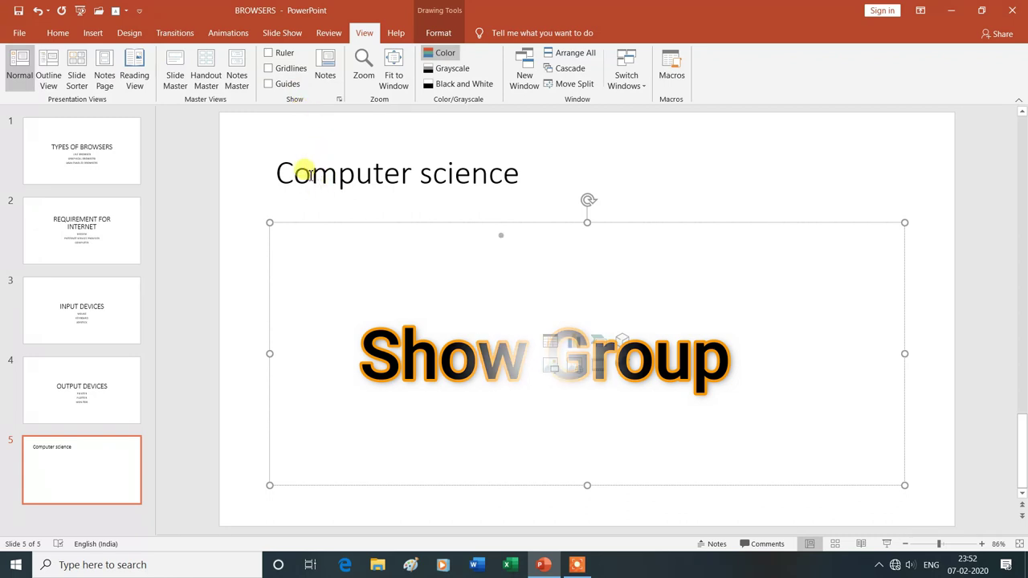
click(281, 171)
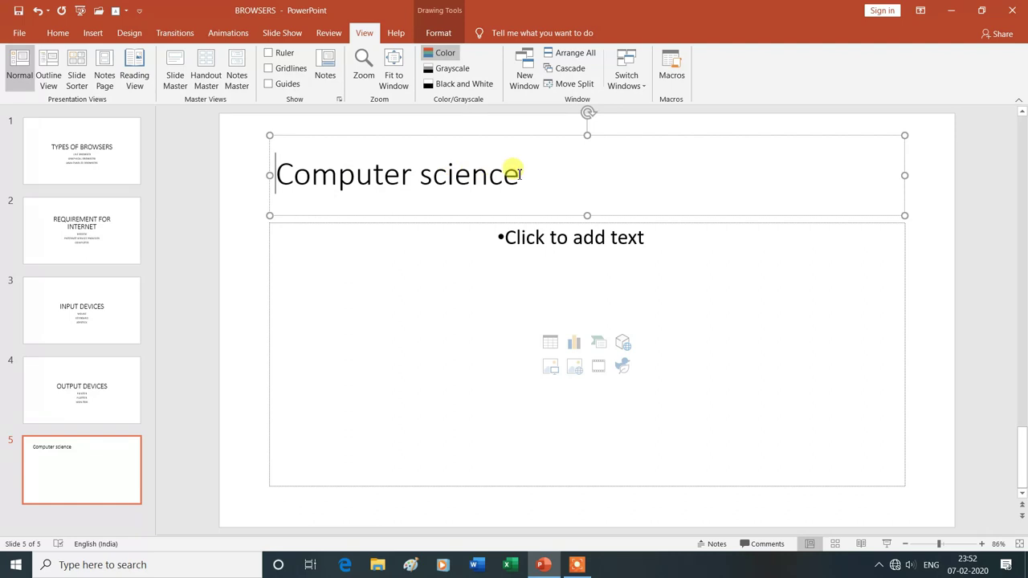
Step: Turn the rulers back on and indent the Computer science title to about 11 on the ruler
click(269, 54)
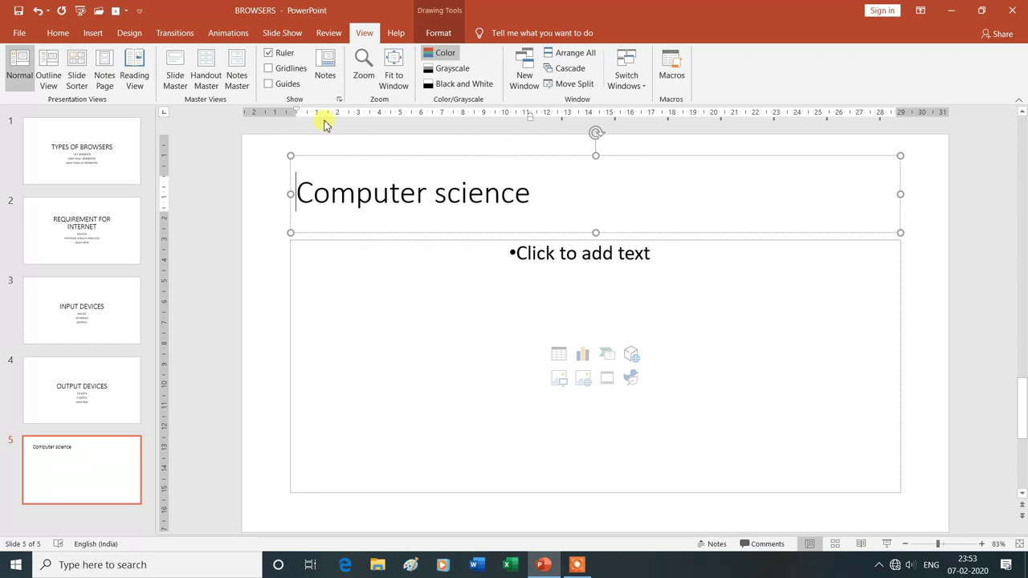
drag(297, 113, 530, 118)
drag(530, 118, 532, 116)
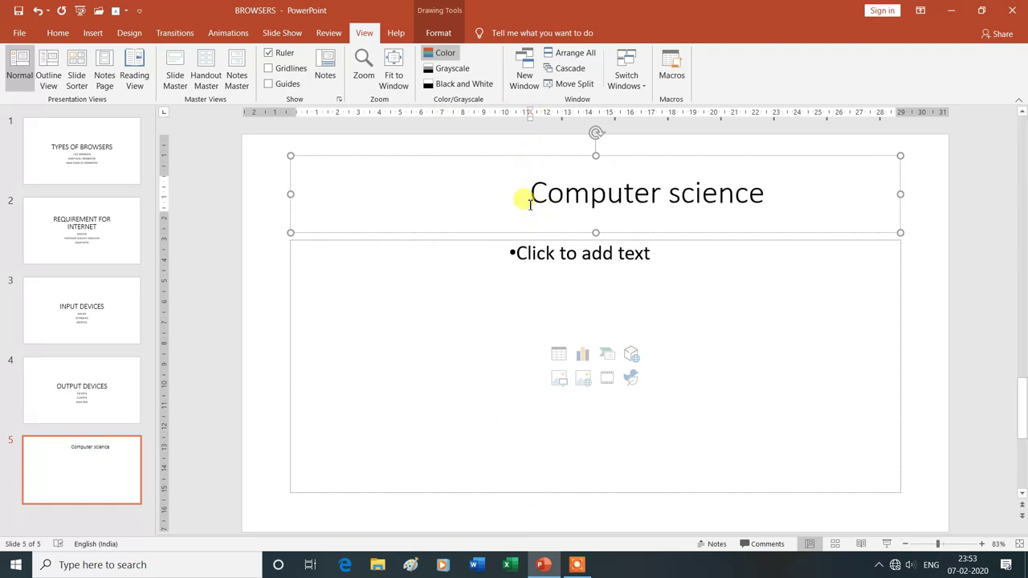
click(769, 197)
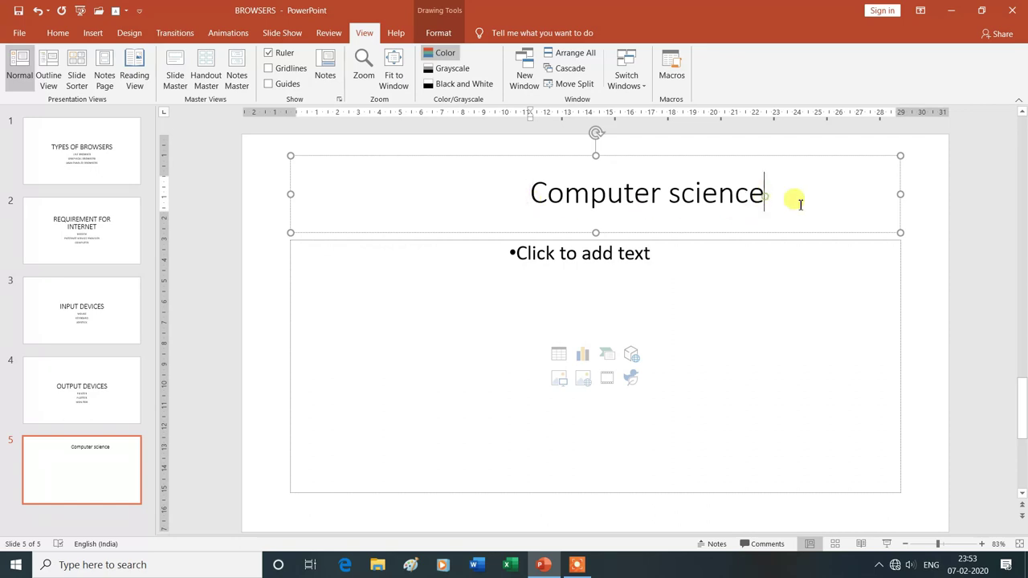
Step: Add 'book' on a new title line, hide the rulers again, and go to slide 1
key(Return)
text(book)
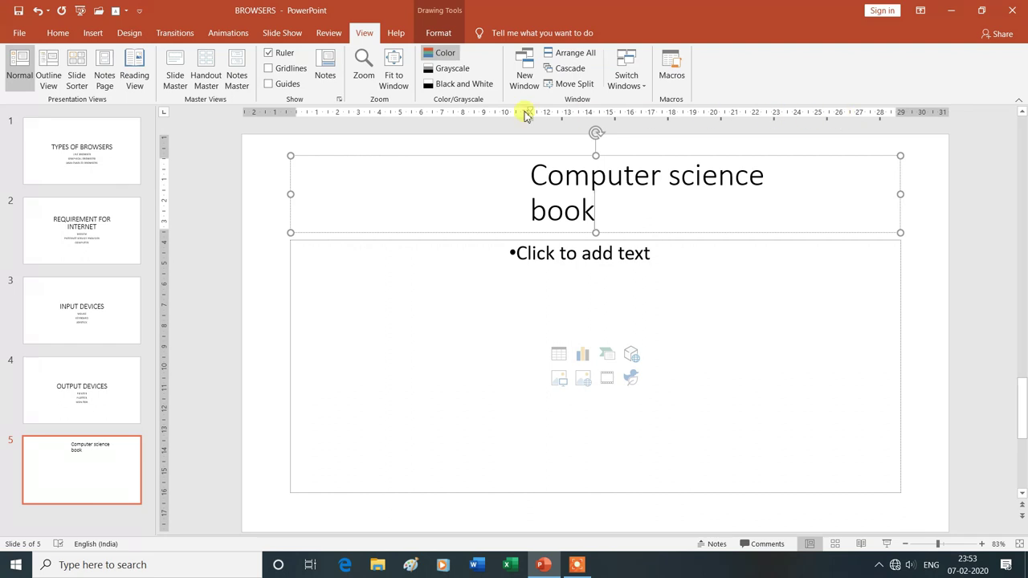
click(270, 53)
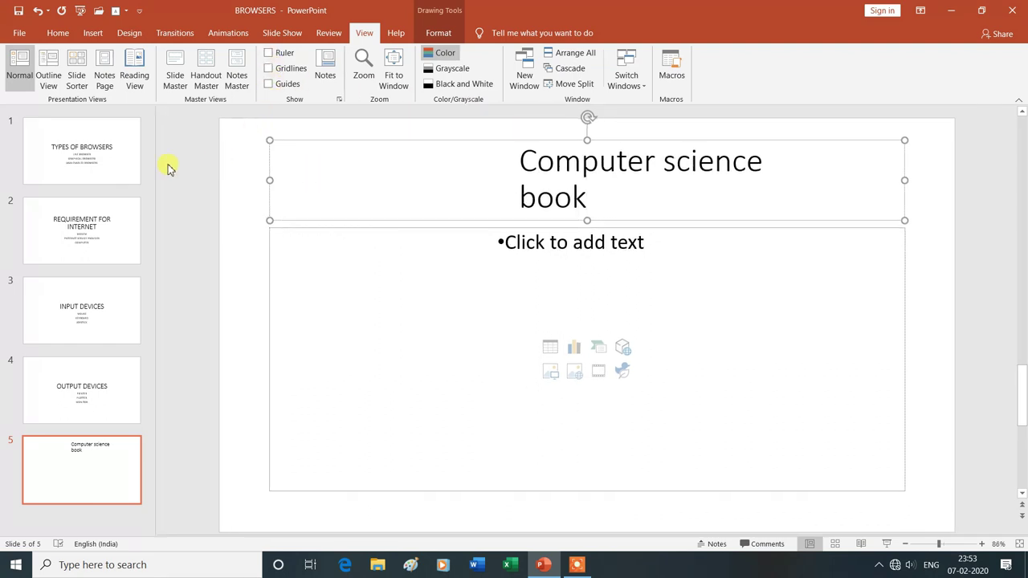
click(115, 150)
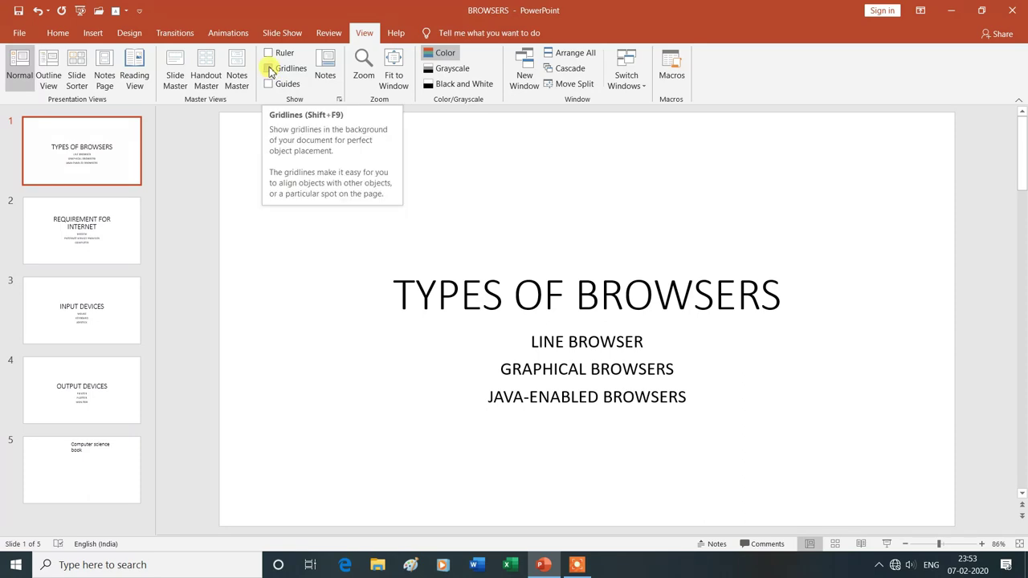
click(270, 69)
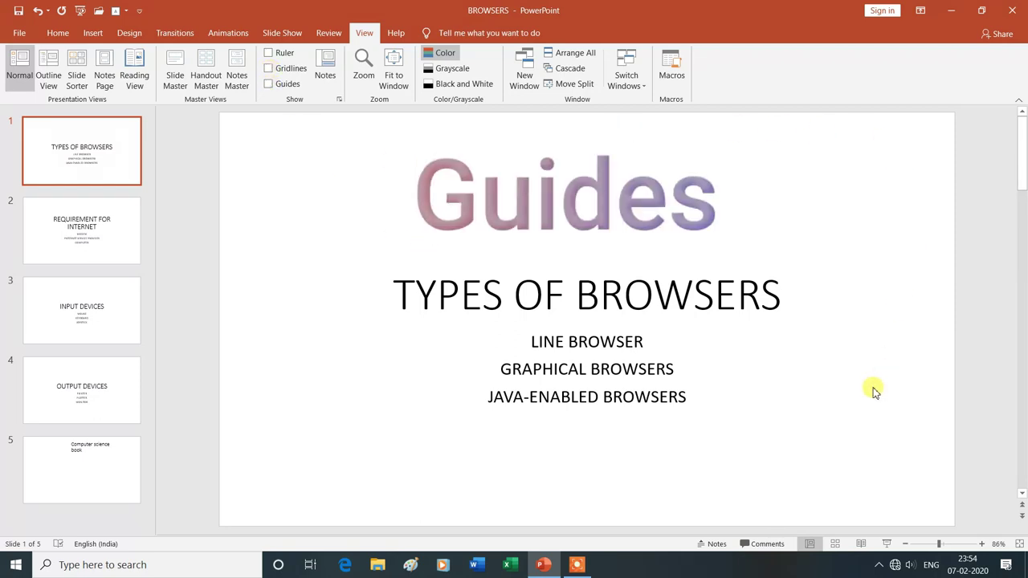
click(269, 84)
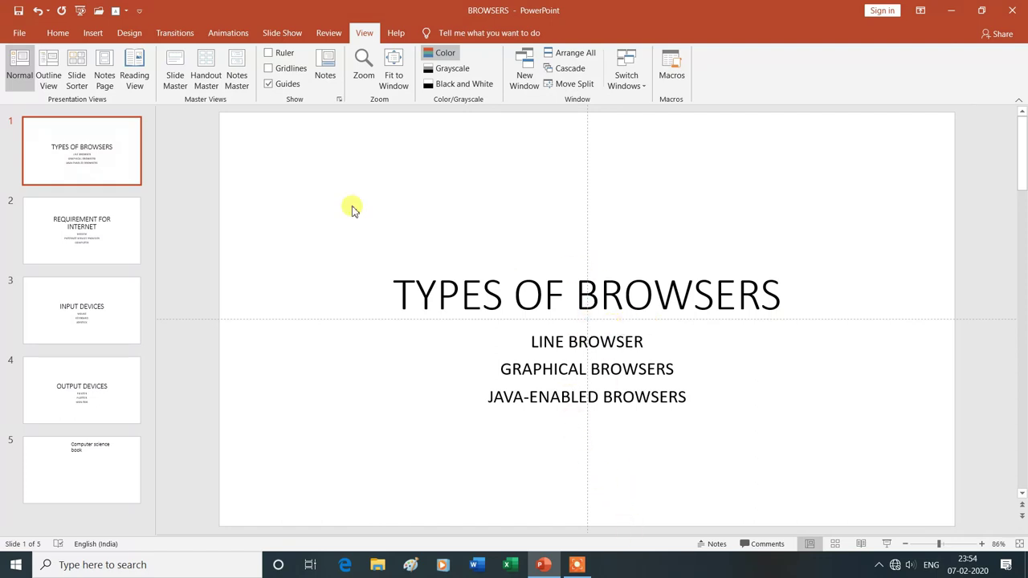
click(269, 84)
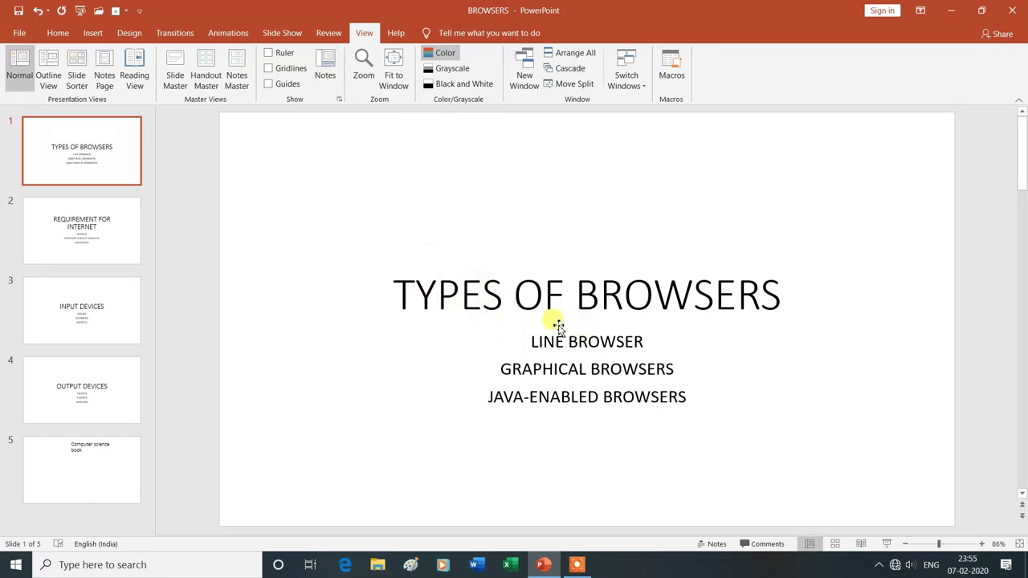
Step: Add the speaker note 'computer' to slide 1, close the notes pane, and select the title text
click(325, 66)
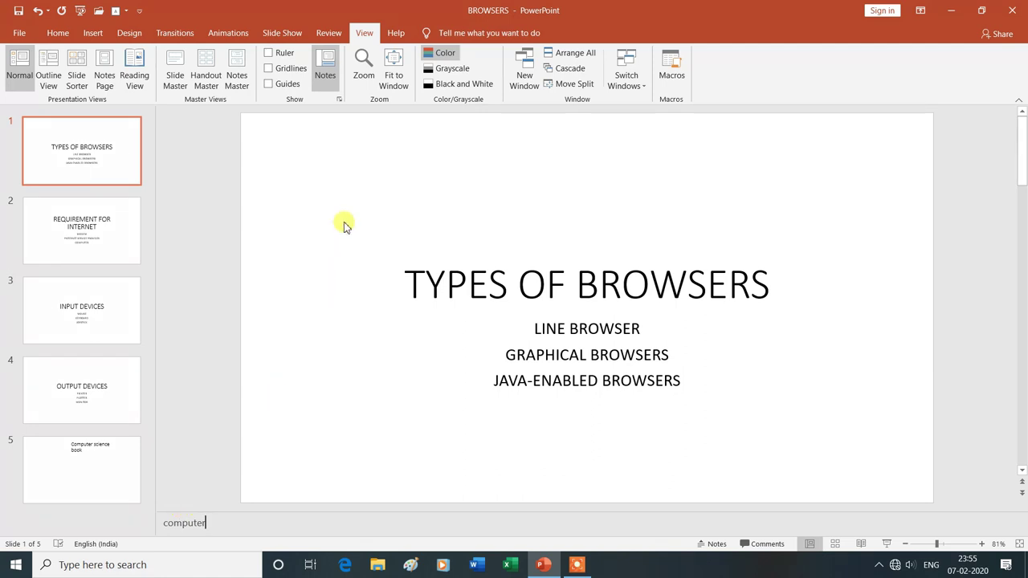
text(computer)
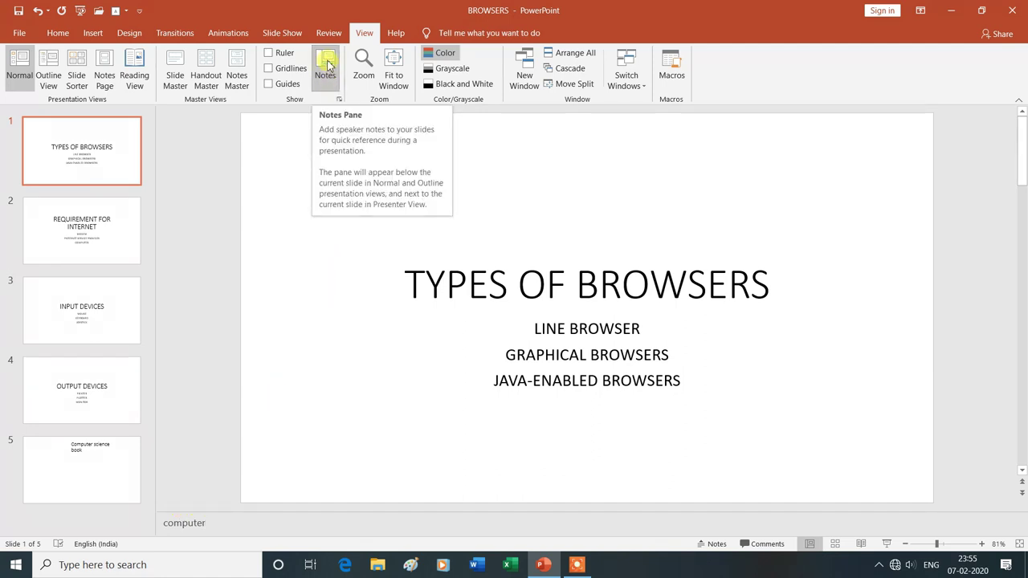
click(327, 64)
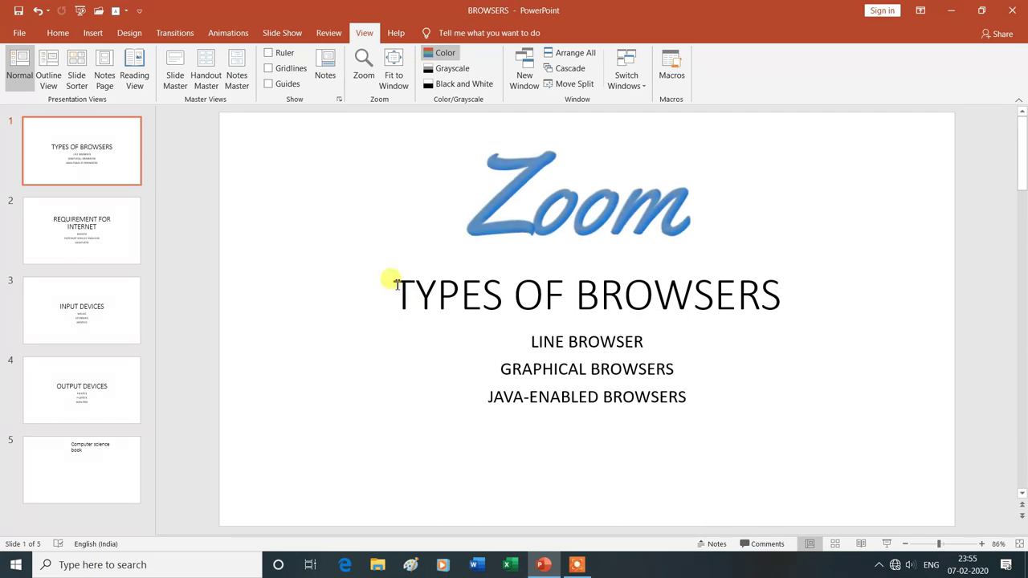
drag(395, 283, 776, 279)
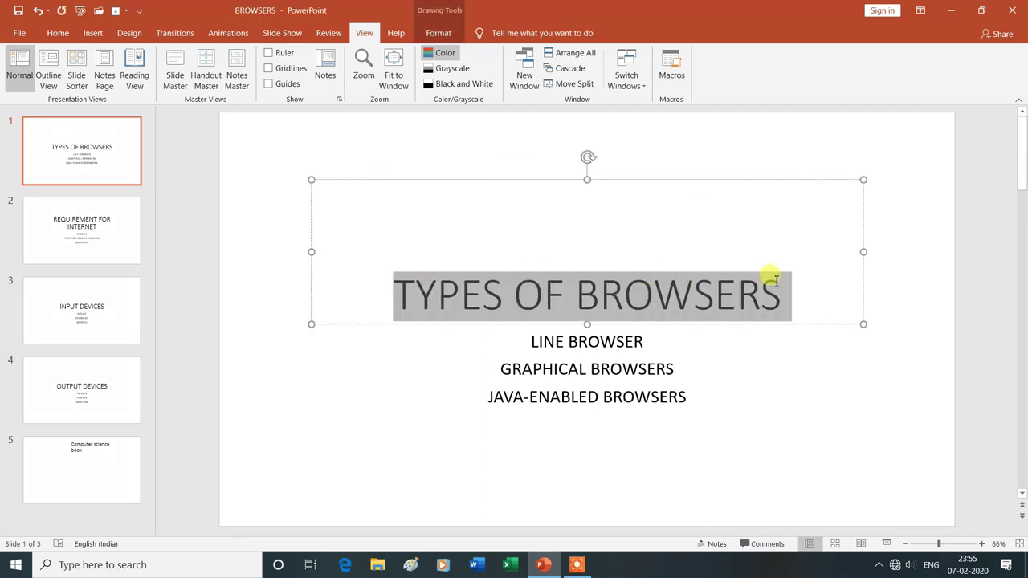
Step: Zoom to 200%, back to 100%, fit the slide to the window, then show slide 5
click(364, 64)
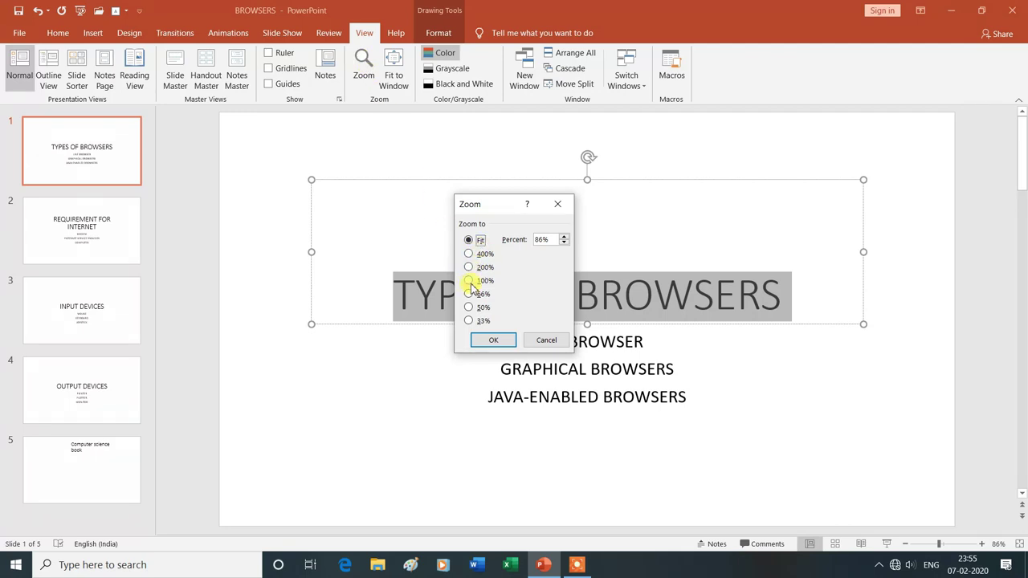
click(497, 342)
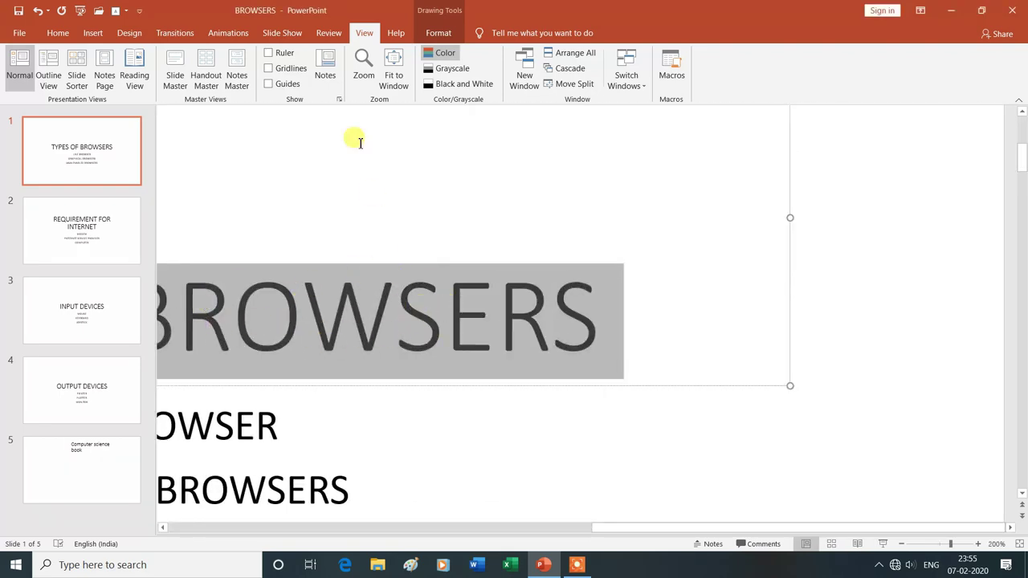
click(364, 64)
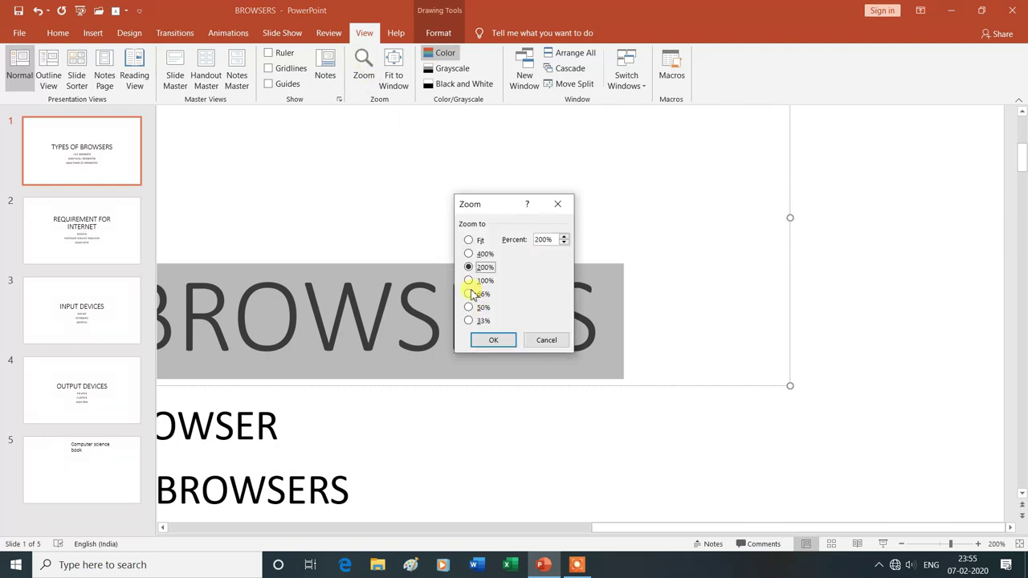
click(494, 340)
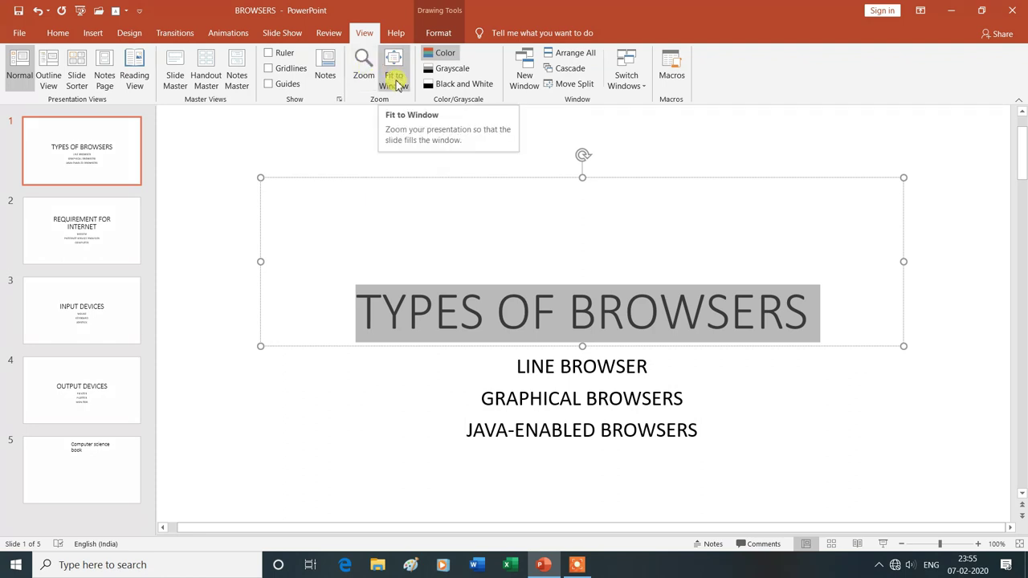
click(393, 81)
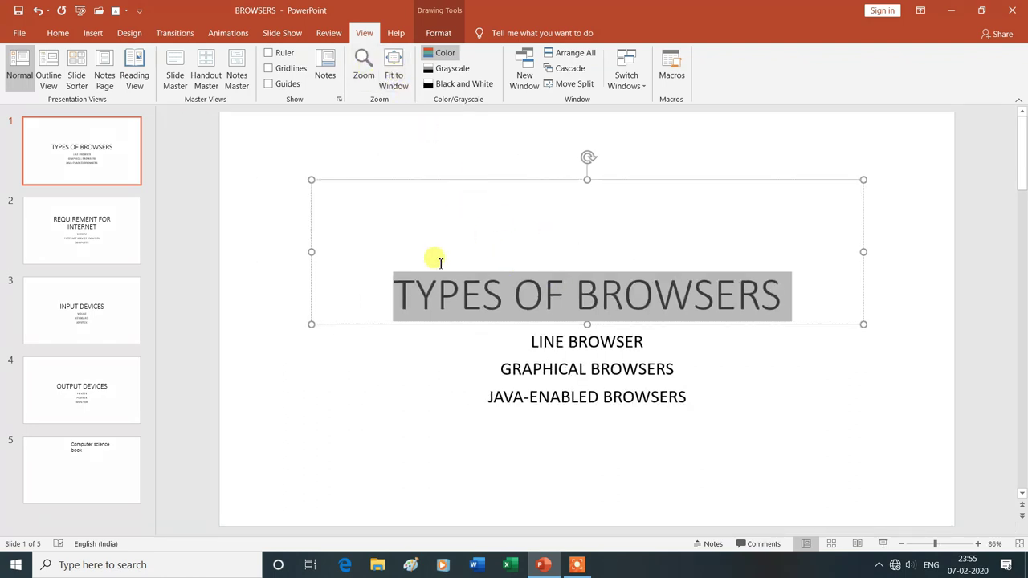
click(369, 73)
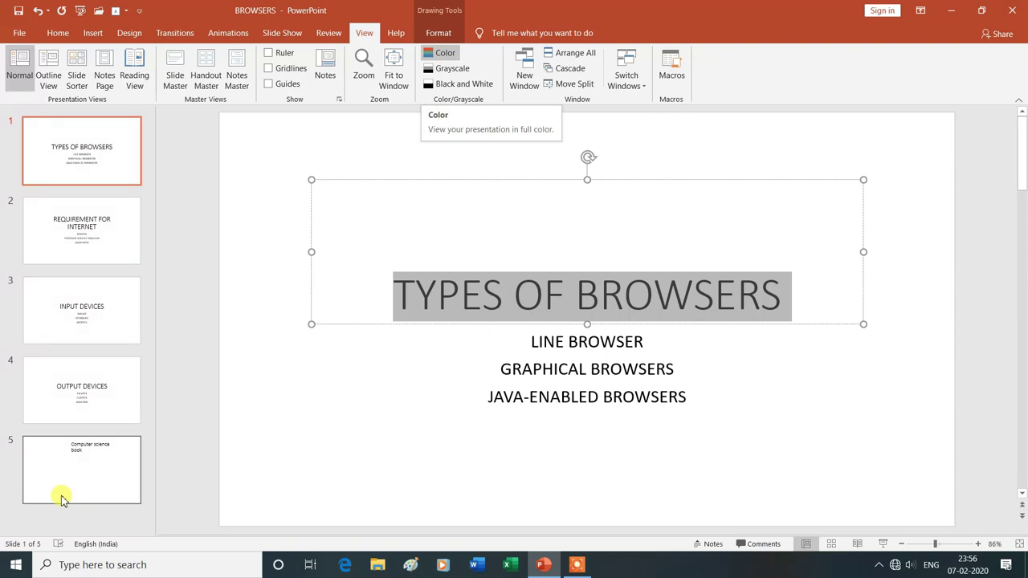
click(92, 476)
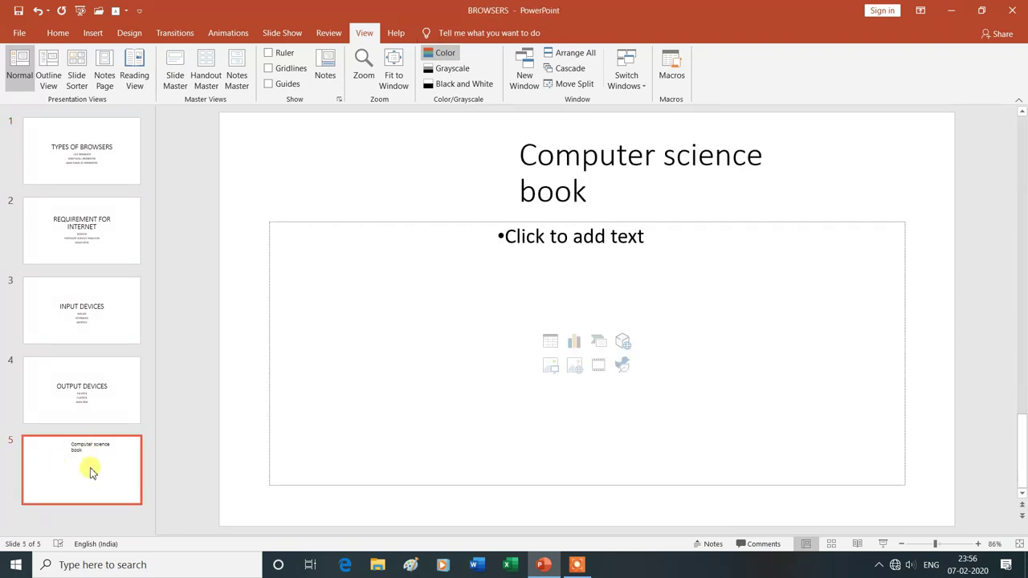
Step: Give slide 5 a solid green background and preview the presentation in Grayscale
click(129, 32)
click(976, 72)
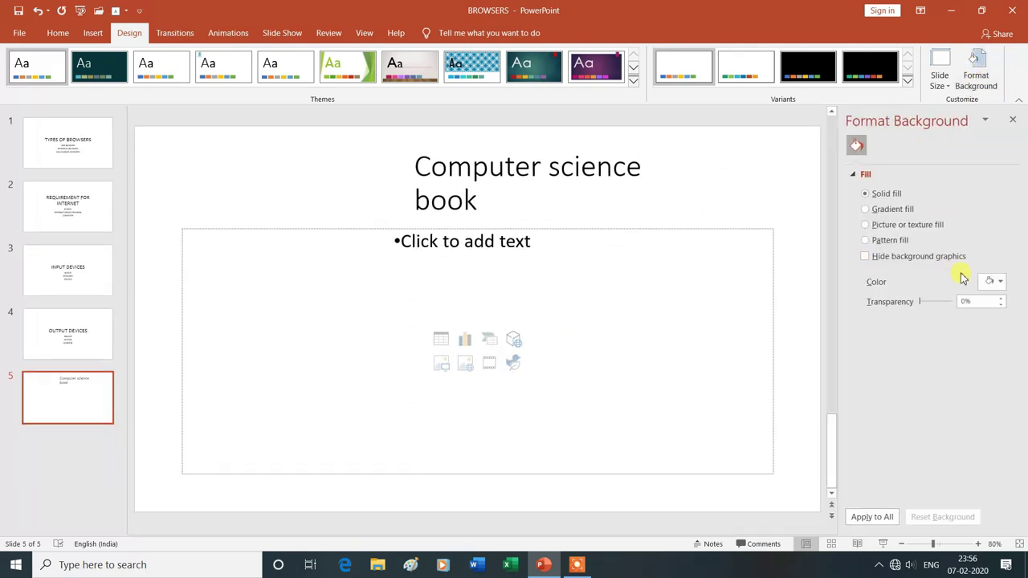
click(1001, 283)
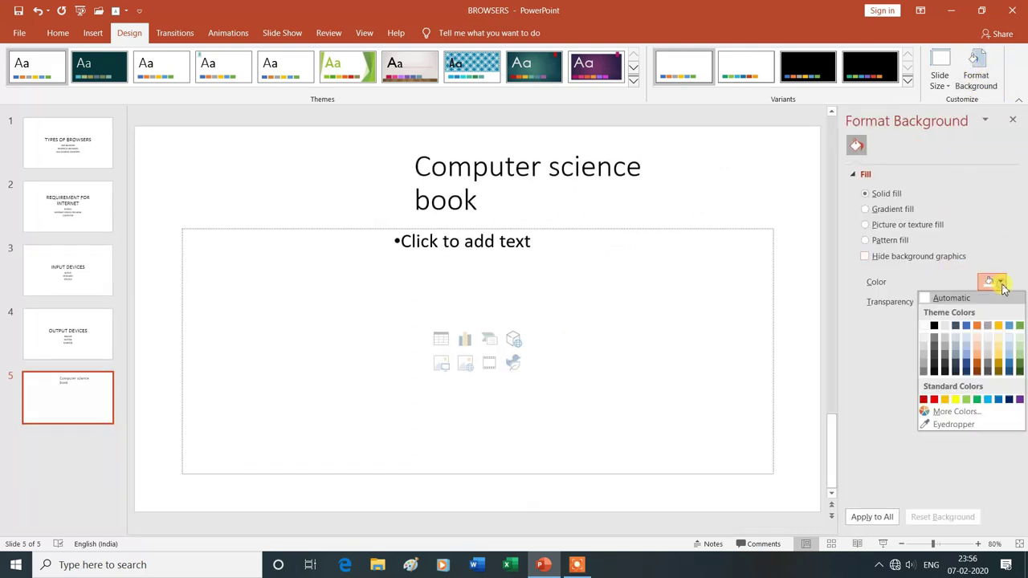
click(977, 399)
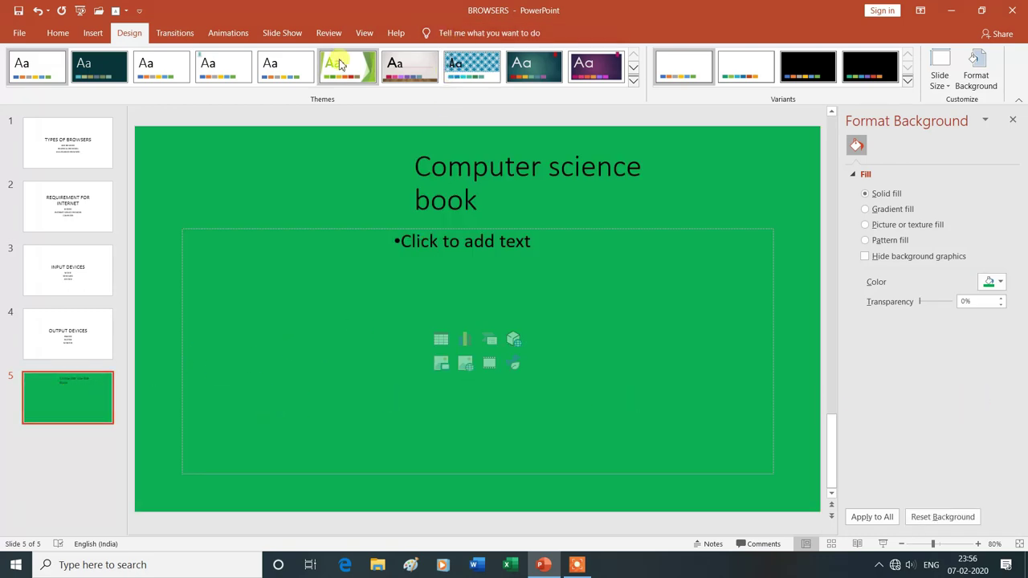
click(364, 34)
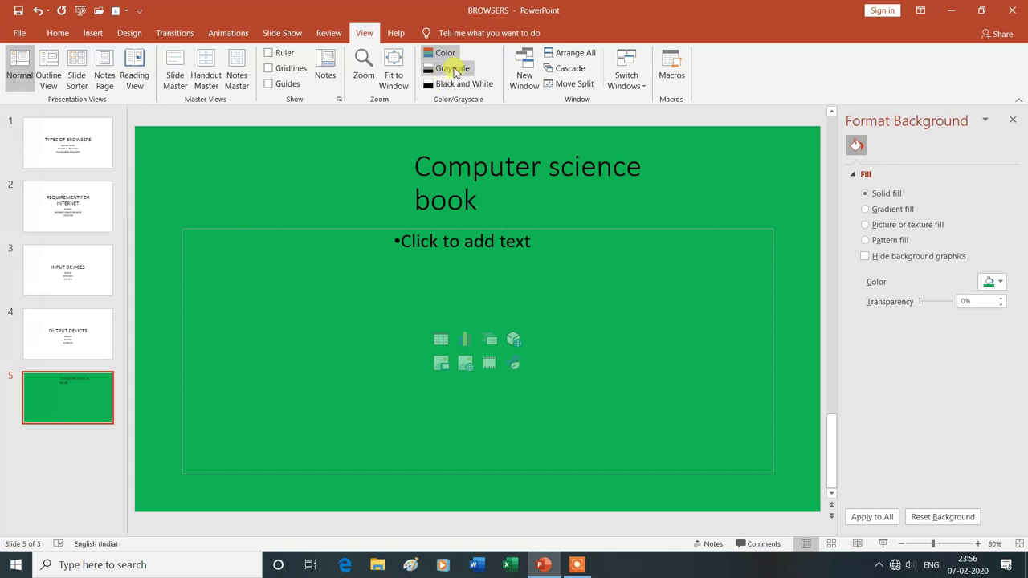
click(455, 71)
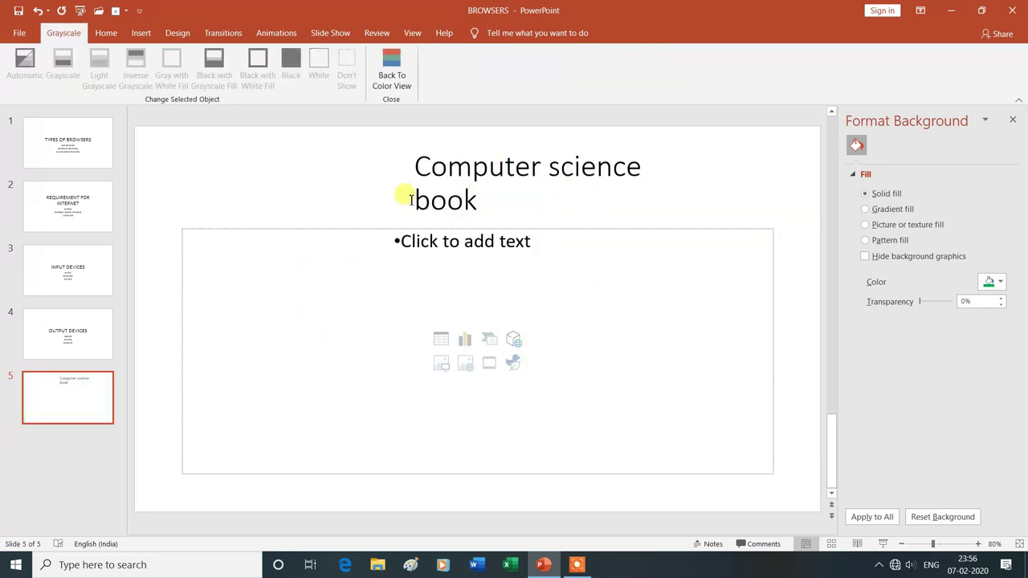
click(413, 33)
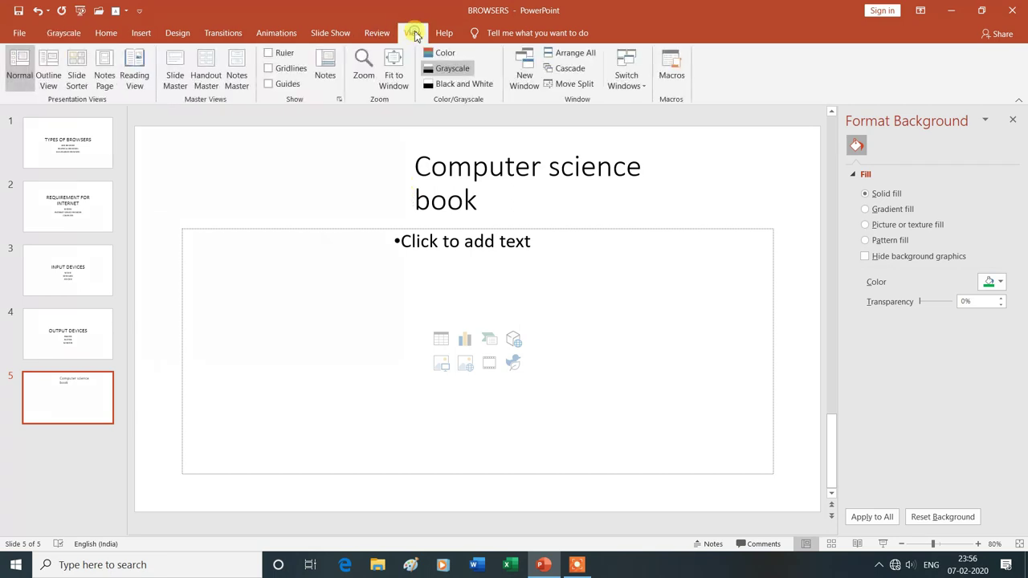
click(451, 87)
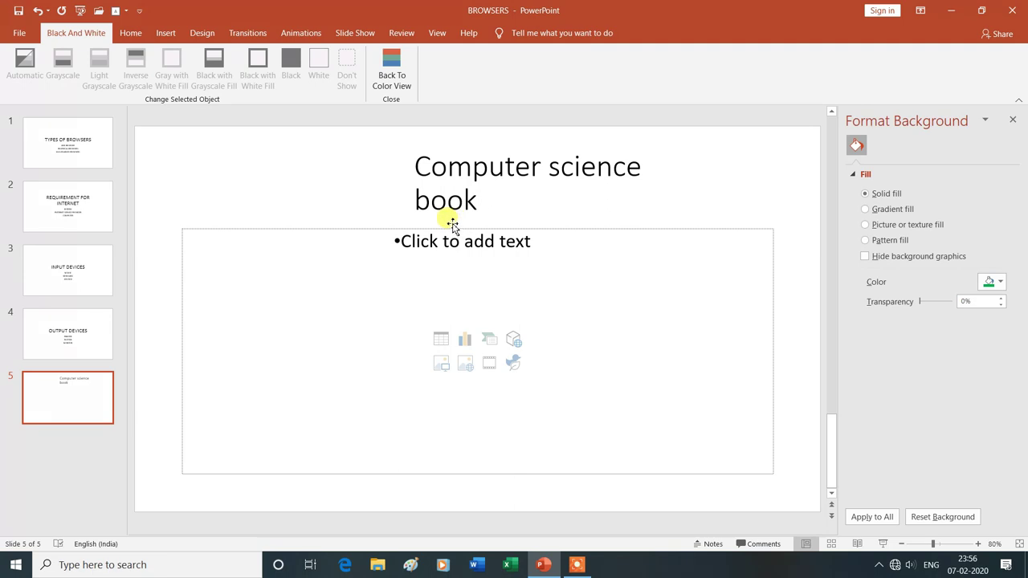
click(393, 64)
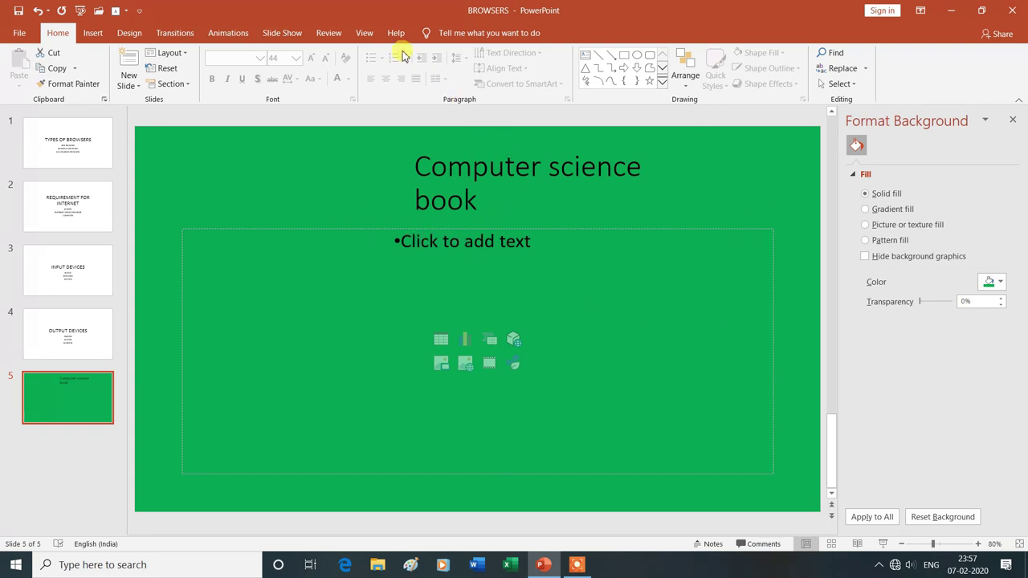
click(364, 33)
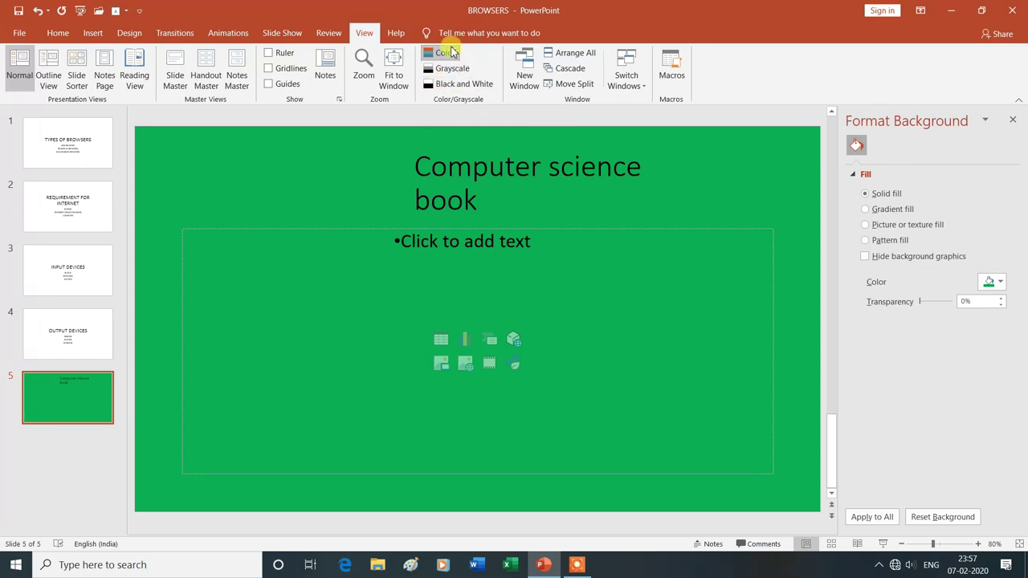
click(537, 239)
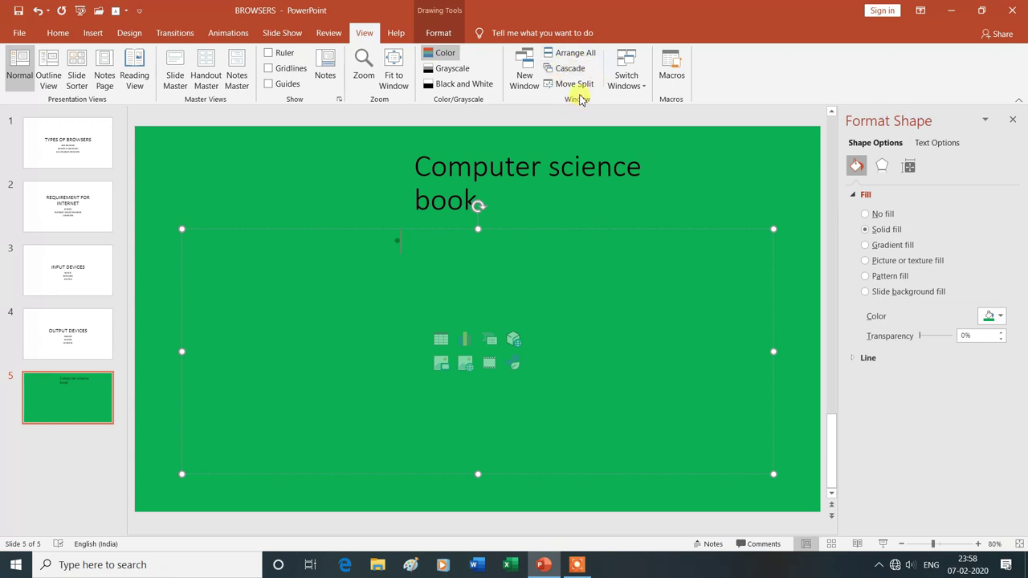
Step: Show slide 1, then open the context menu for the green slide 5
click(90, 145)
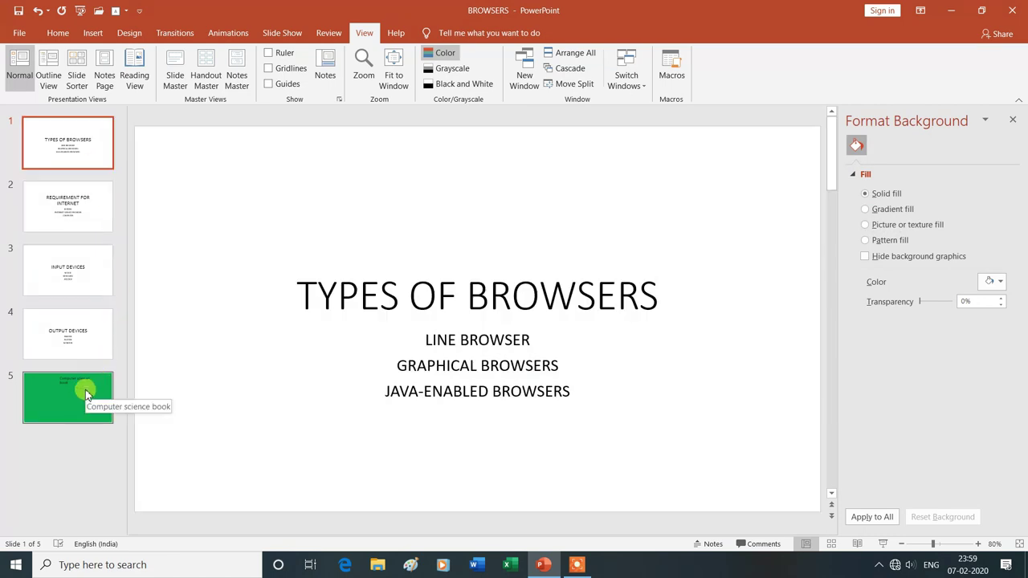
right_click(85, 385)
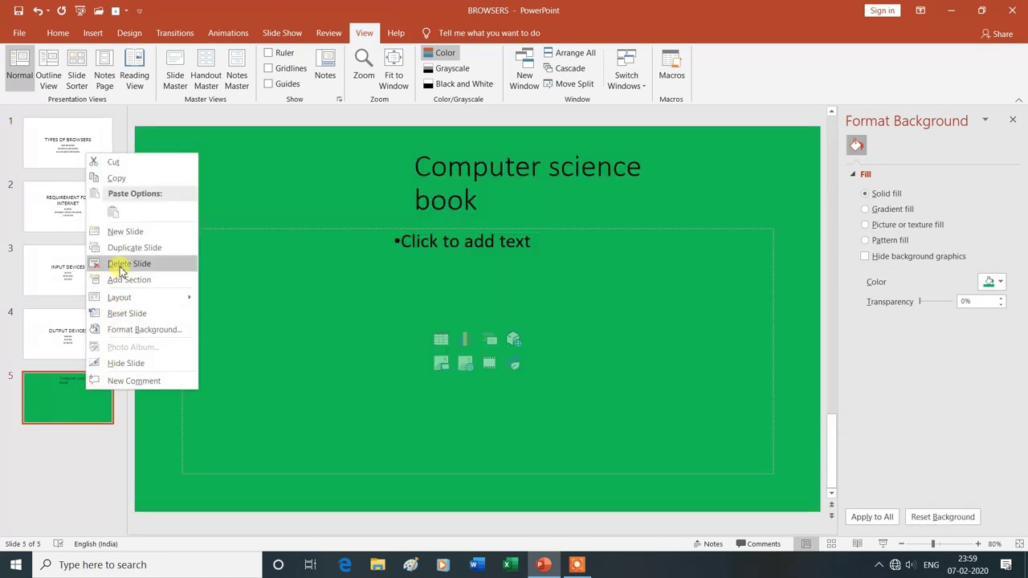
Step: Delete the green Computer science book slide and return to slide 1
click(125, 263)
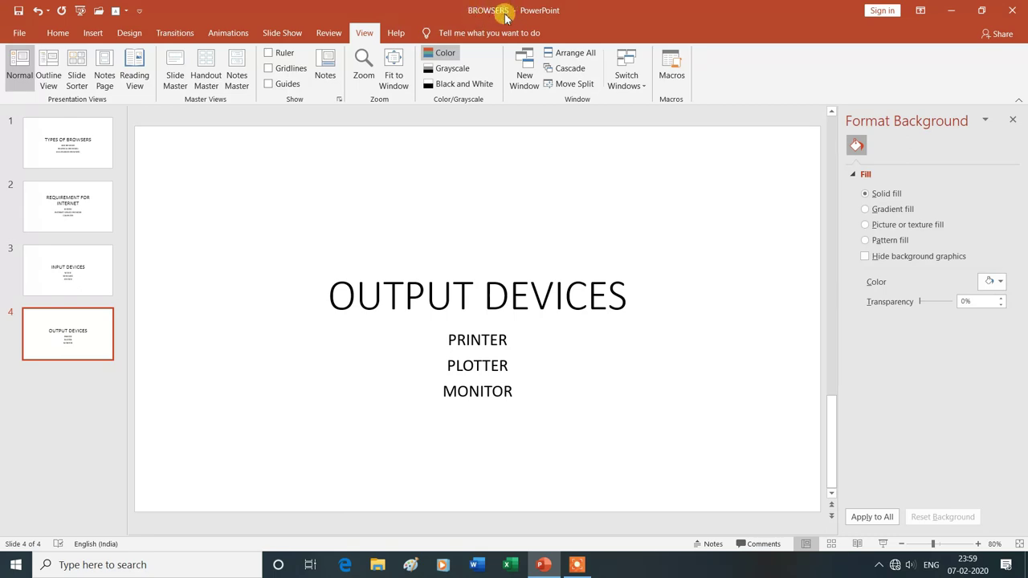
click(80, 143)
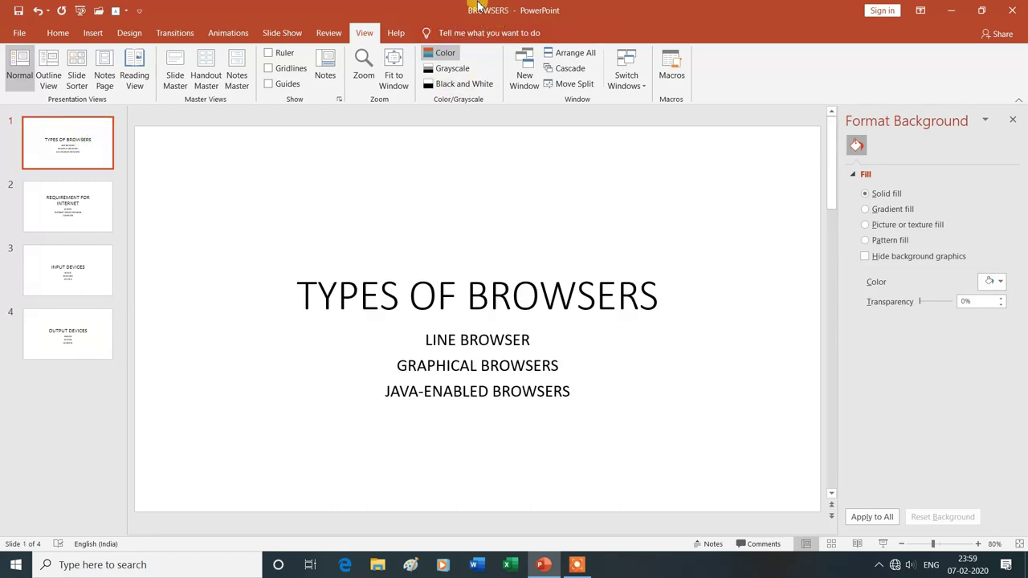
Step: Open the BROWSERS:2 and BROWSERS:3 windows, moving each so the windows stack visibly
click(524, 70)
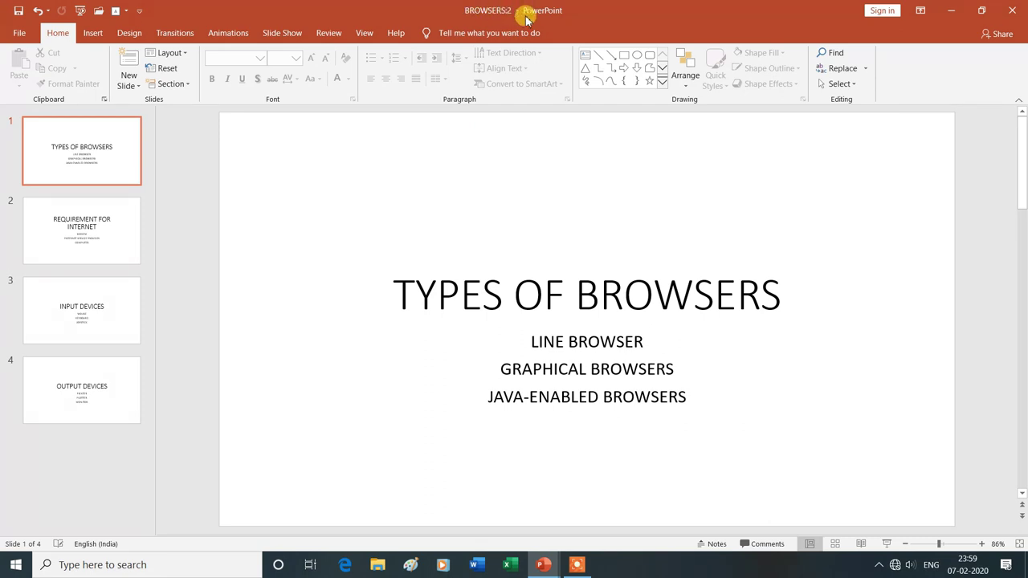
drag(625, 24, 551, 122)
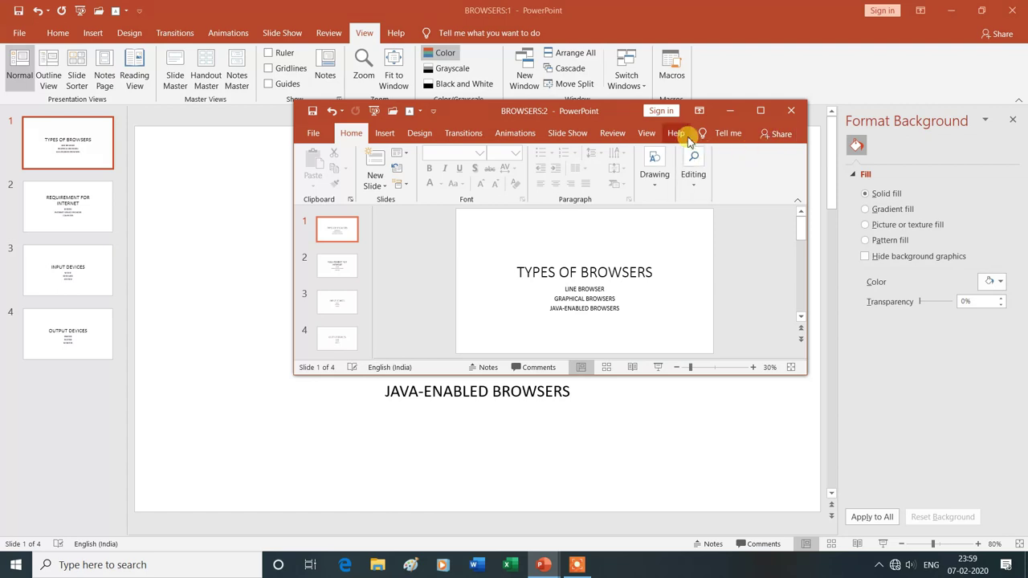
click(647, 133)
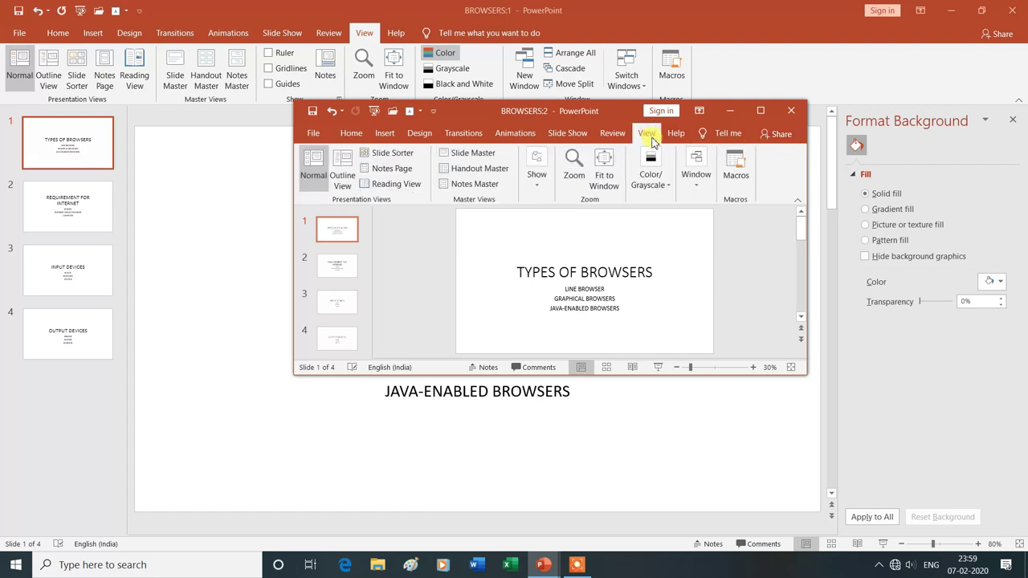
click(693, 187)
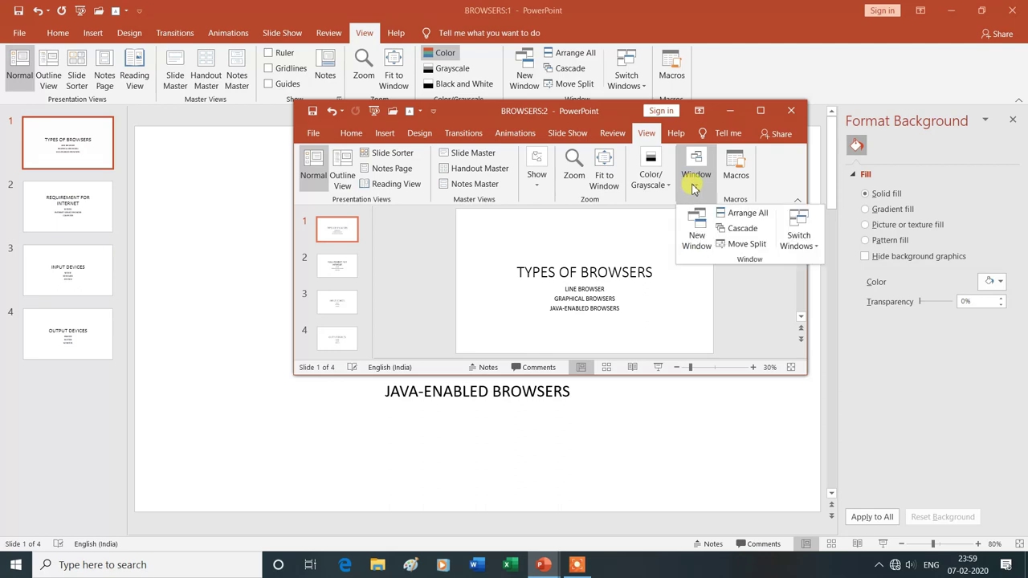
click(697, 237)
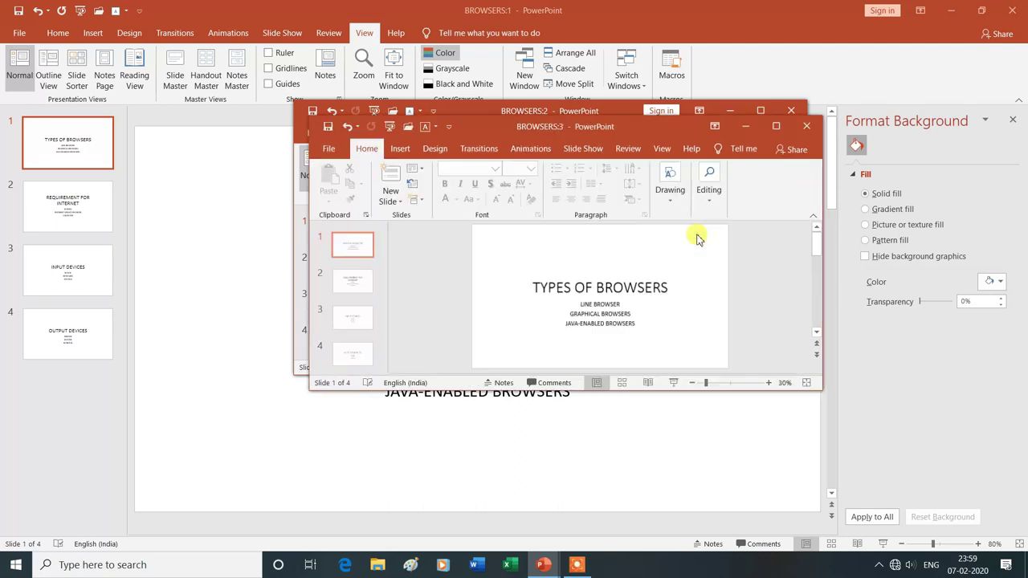
drag(664, 120, 664, 208)
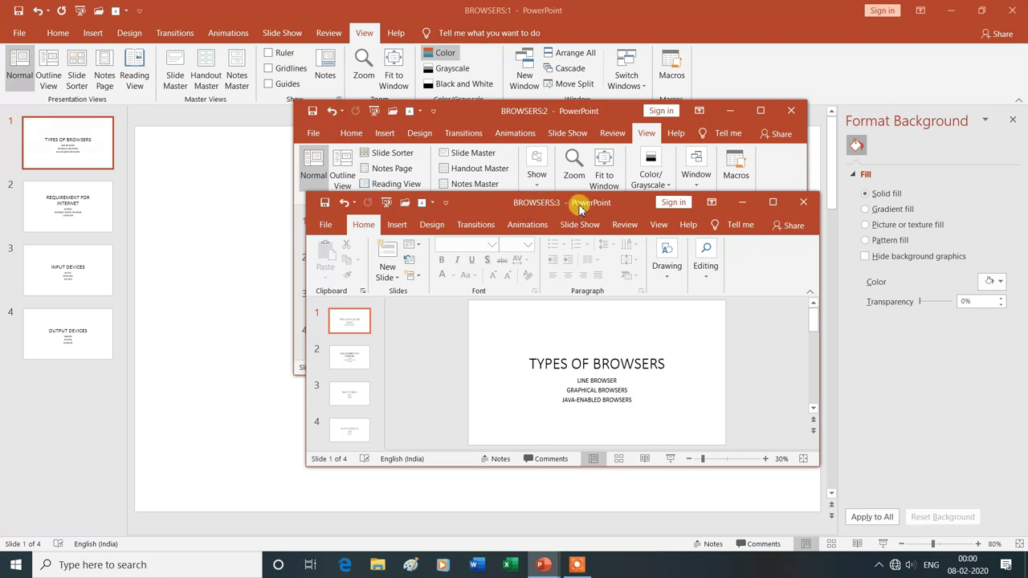
Step: Open BROWSERS:4, shift it lower, and select its title text to try a green font colour
click(659, 226)
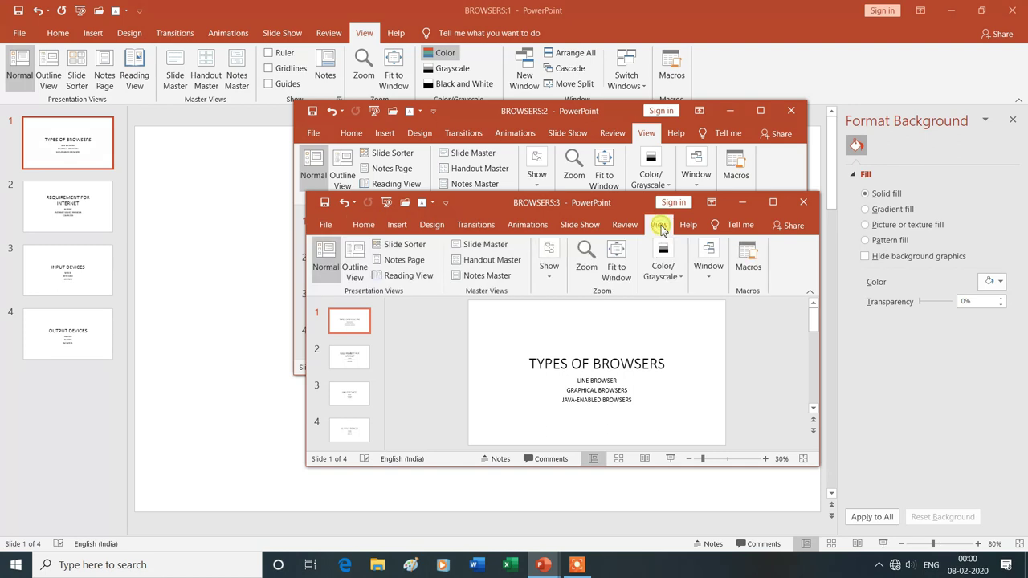
click(710, 276)
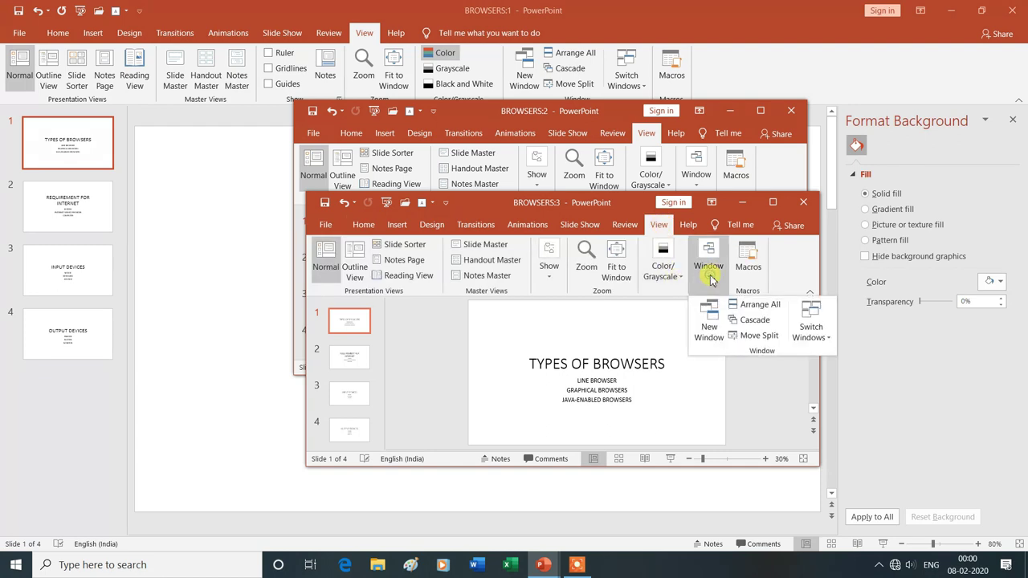
click(709, 330)
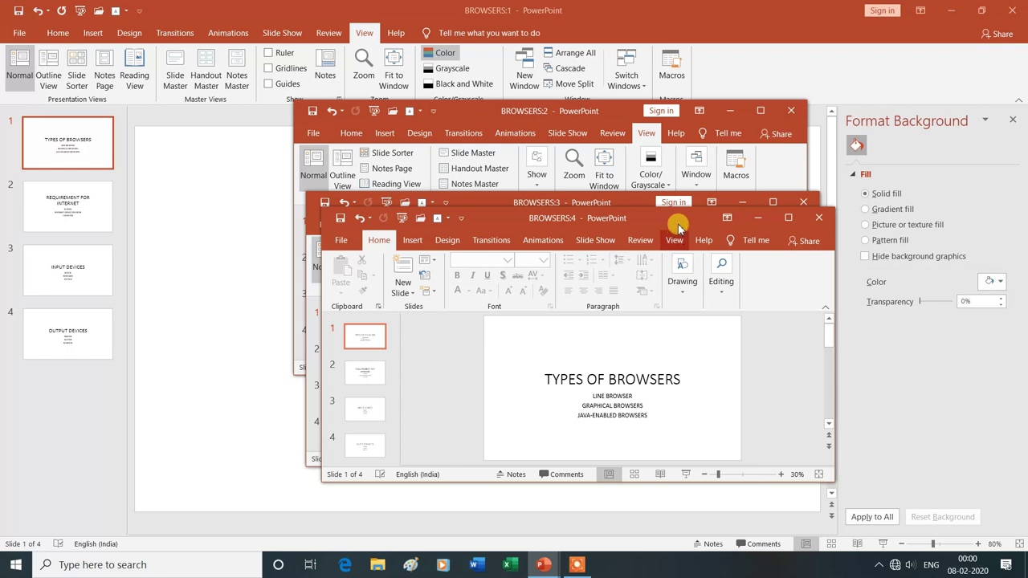
drag(680, 222, 677, 279)
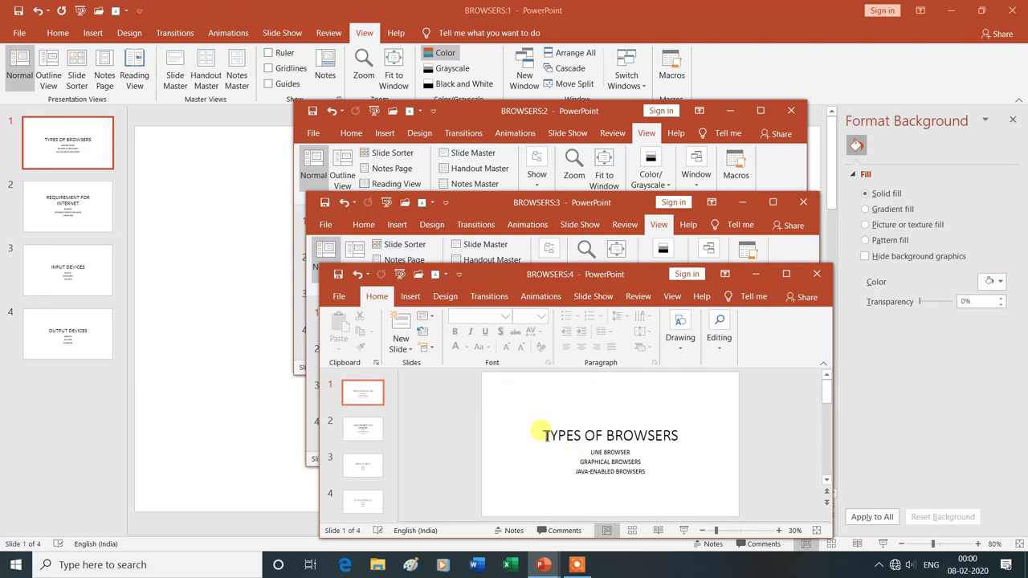
drag(546, 436, 675, 444)
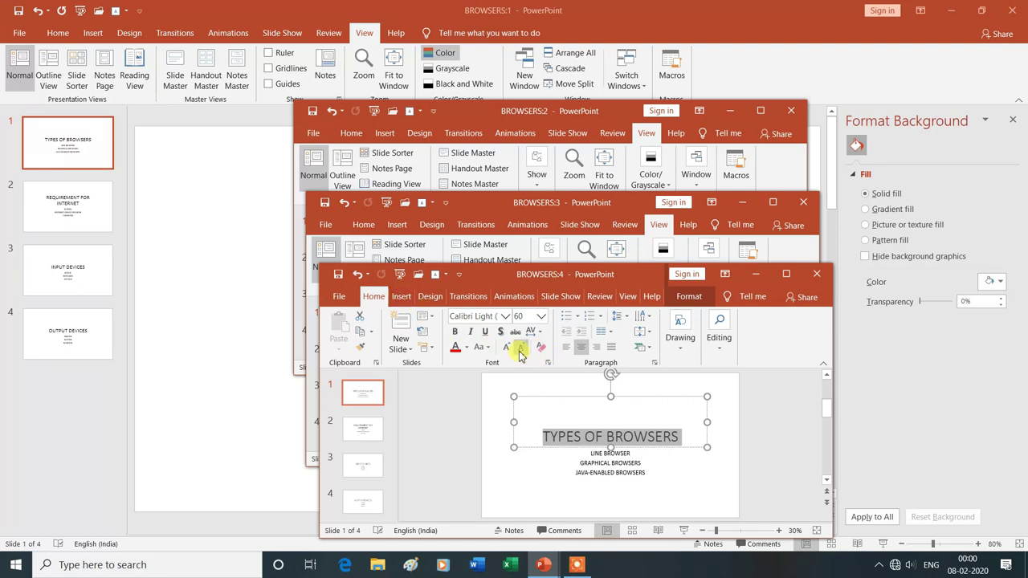
click(467, 347)
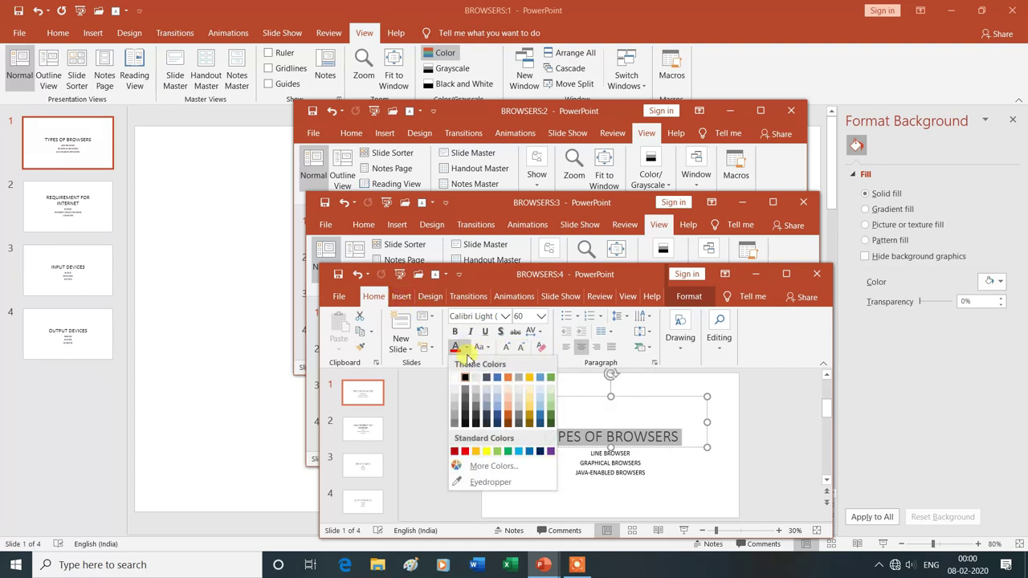
Step: Make the TYPES OF BROWSERS title green and bold, then move BROWSERS:4 down and right
click(508, 452)
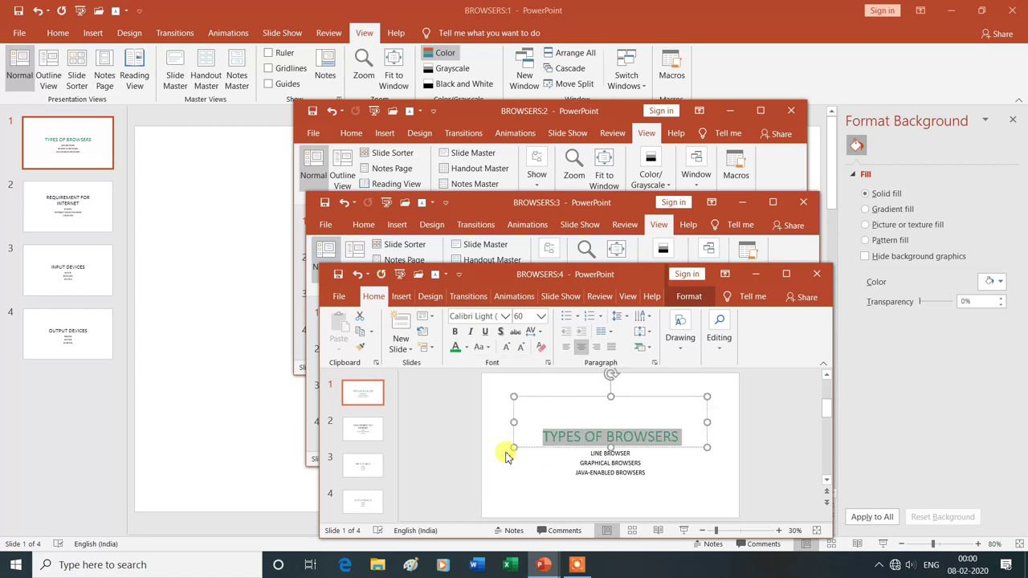
click(455, 334)
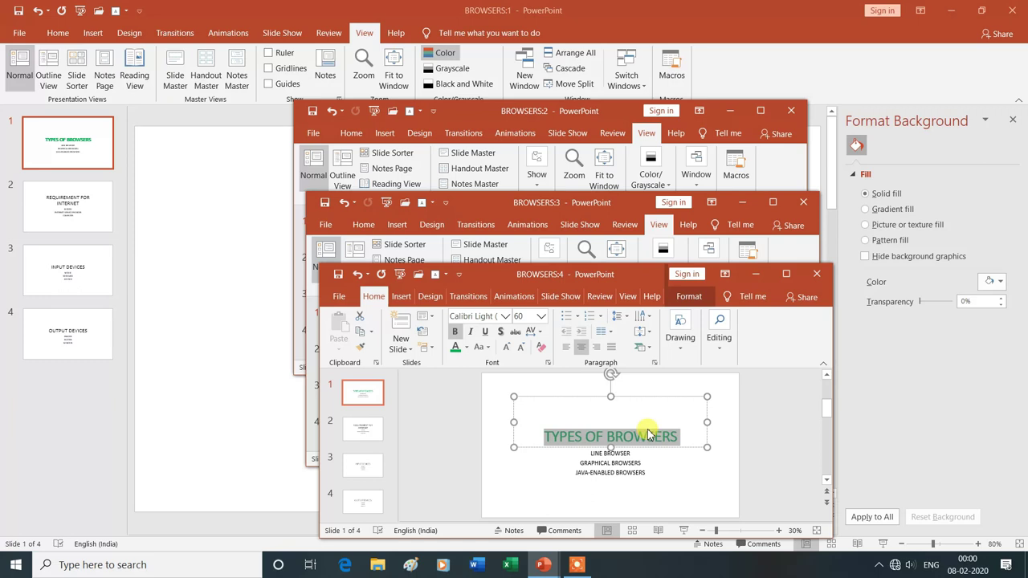
click(755, 434)
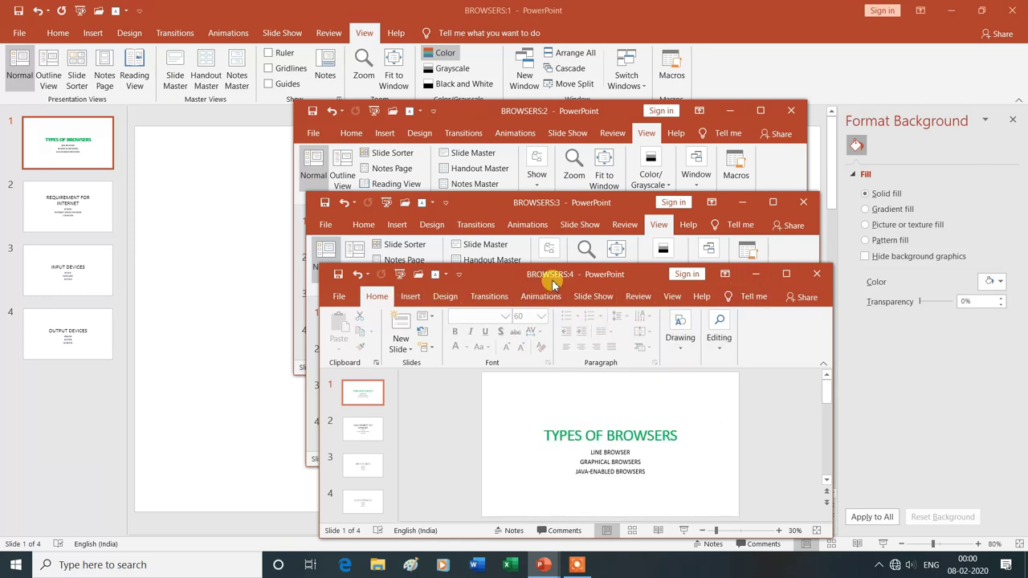
drag(650, 272, 741, 399)
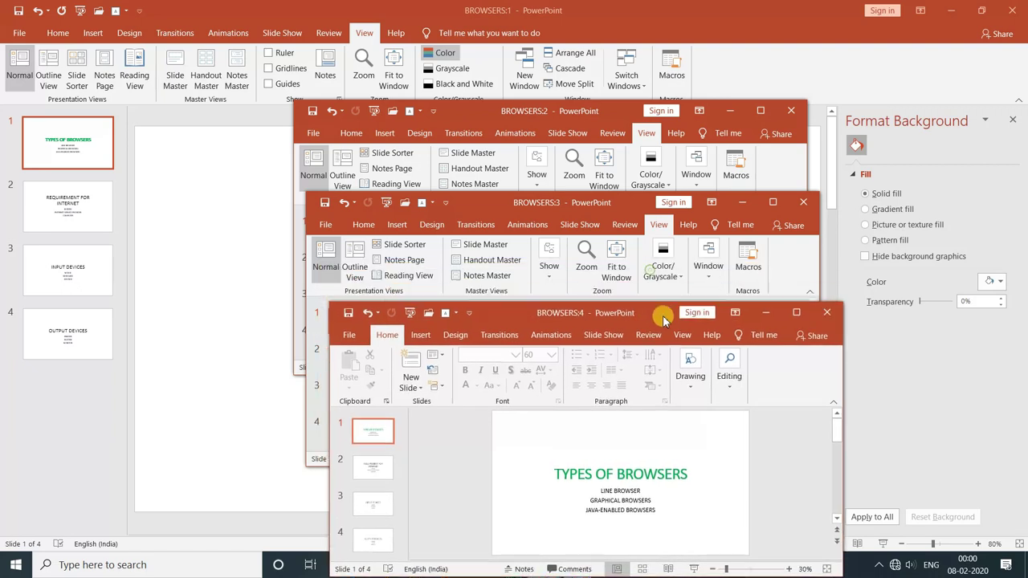
Step: Spread the BROWSERS:4, :3 and :2 windows apart, bring BROWSERS:1 forward, then cascade all windows
drag(740, 395, 743, 404)
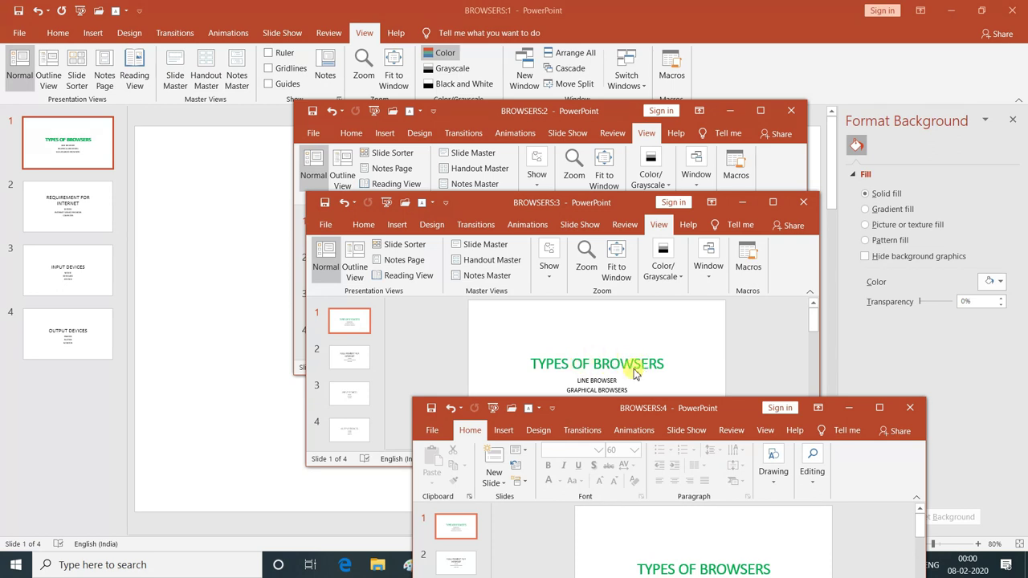
mouse_move(487, 211)
mouse_down()
mouse_move(476, 296)
mouse_move(298, 318)
mouse_up()
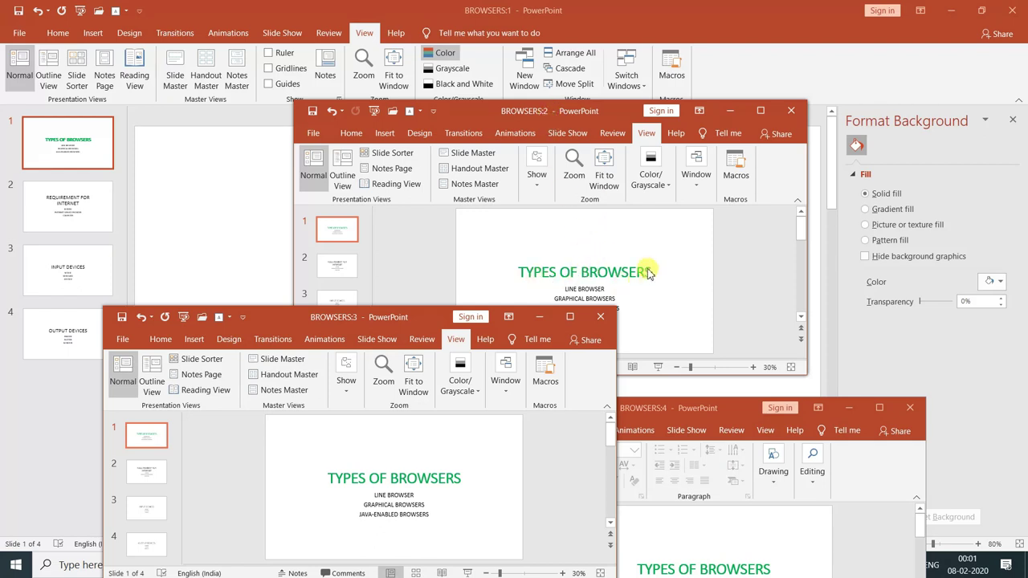
drag(619, 110, 794, 322)
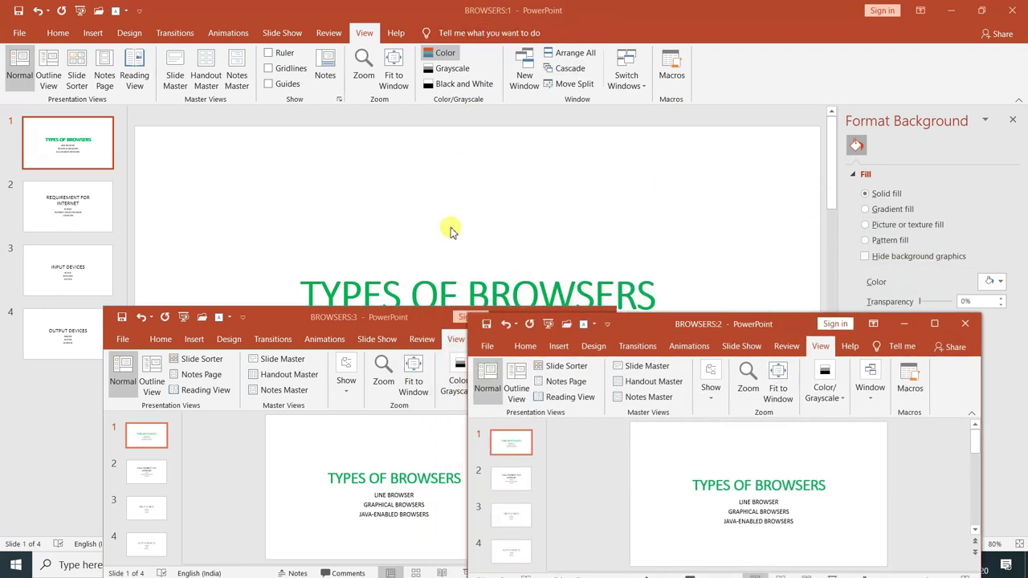
click(478, 177)
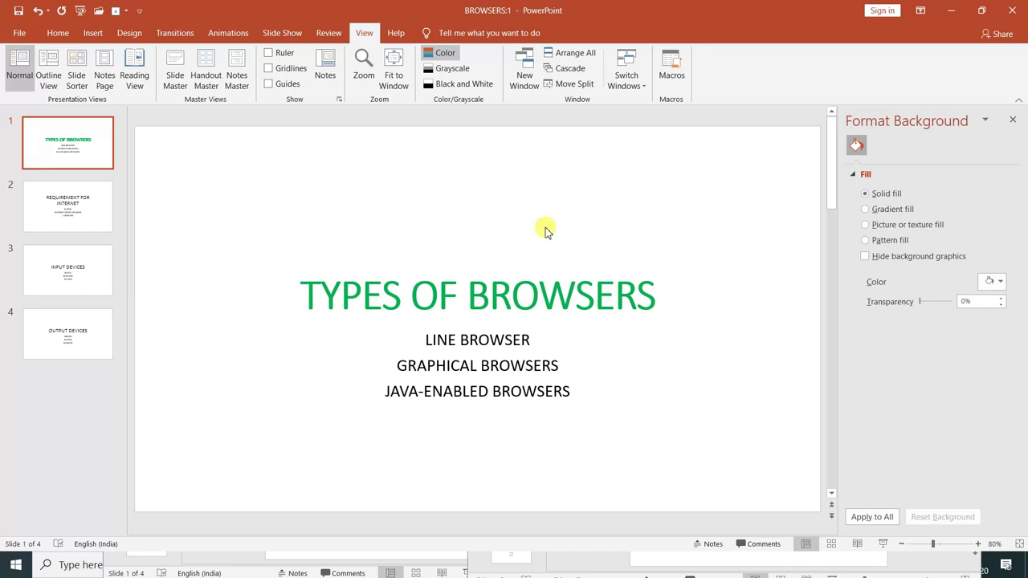
click(571, 72)
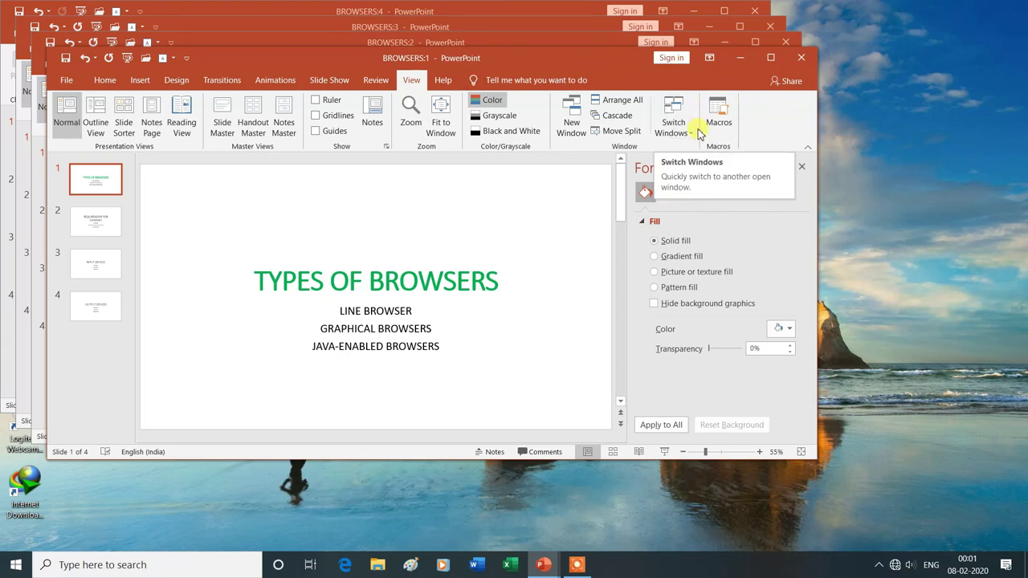
Step: Tile the four BROWSERS windows with Arrange All and close BROWSERS:4
click(630, 103)
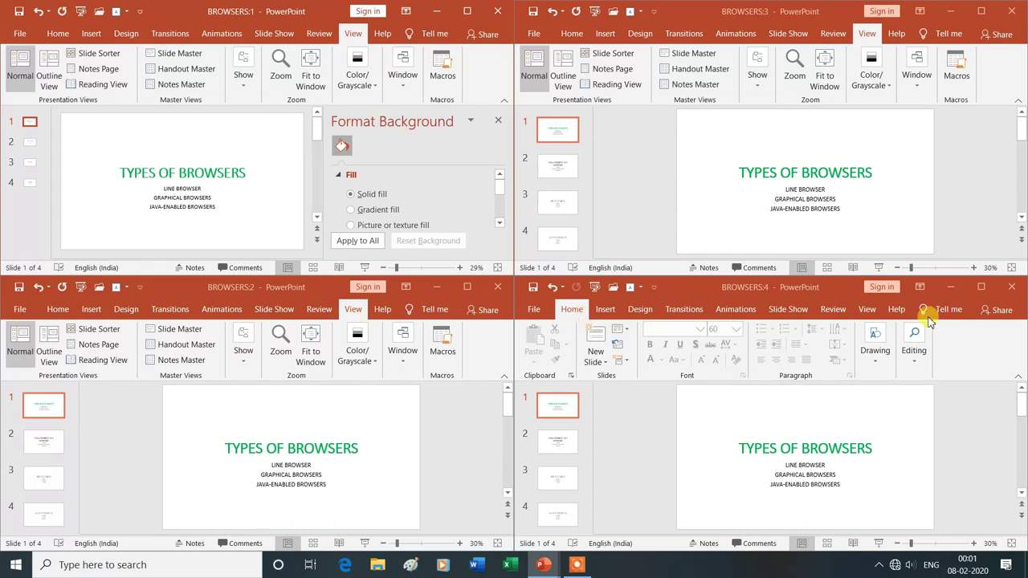
click(1014, 288)
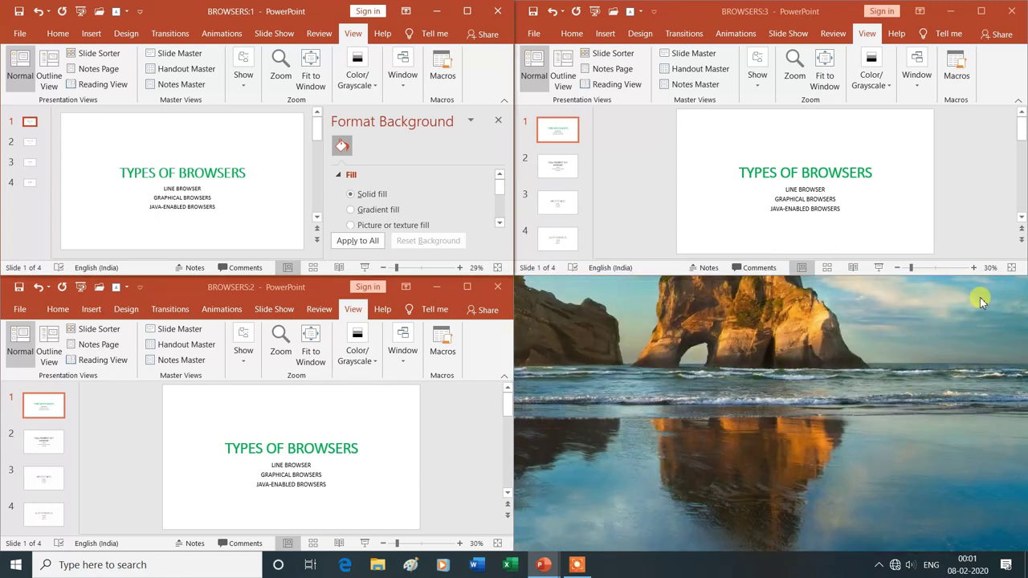
Step: Close BROWSERS:2 and BROWSERS:3, then maximize the remaining BROWSERS window
click(501, 287)
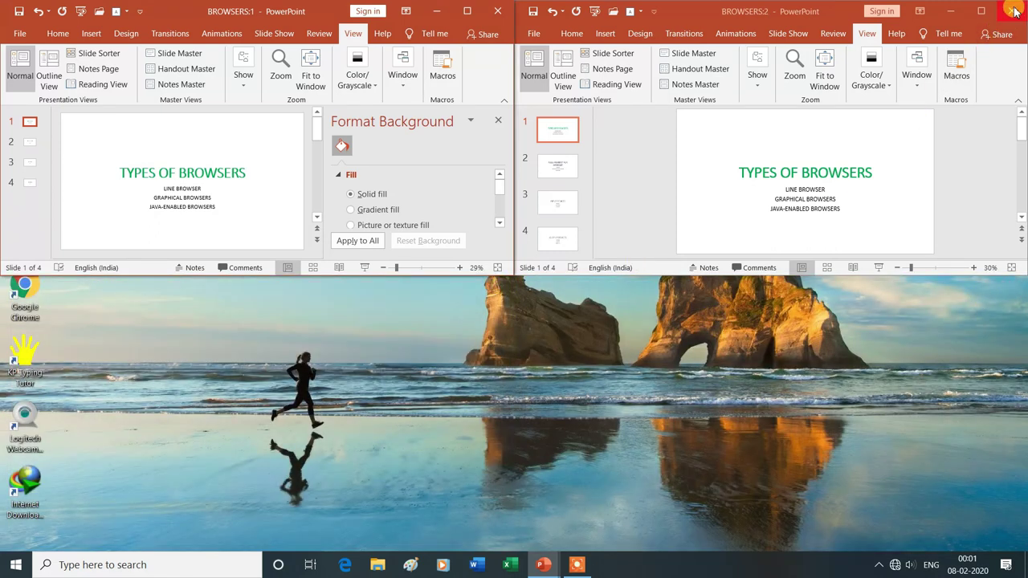
click(1011, 12)
click(467, 10)
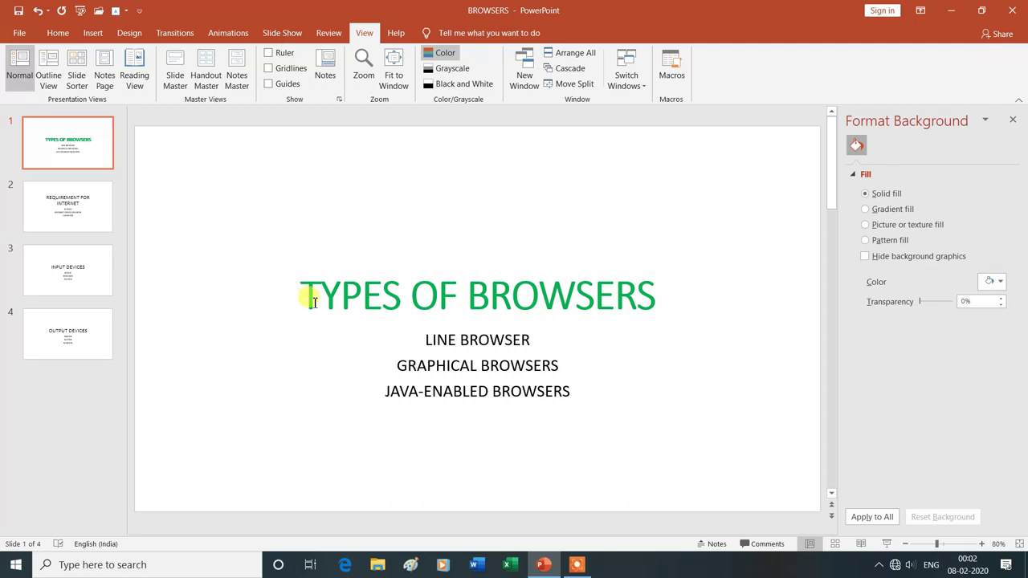
Step: Move slide 1's title higher and the browser list down-left, then check Switch Windows
click(308, 295)
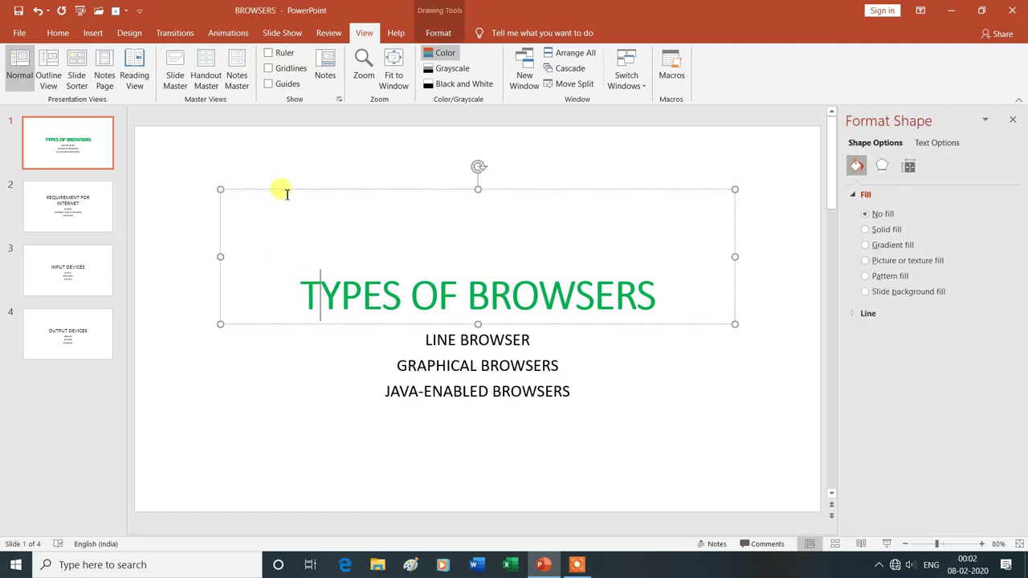
drag(277, 189, 256, 151)
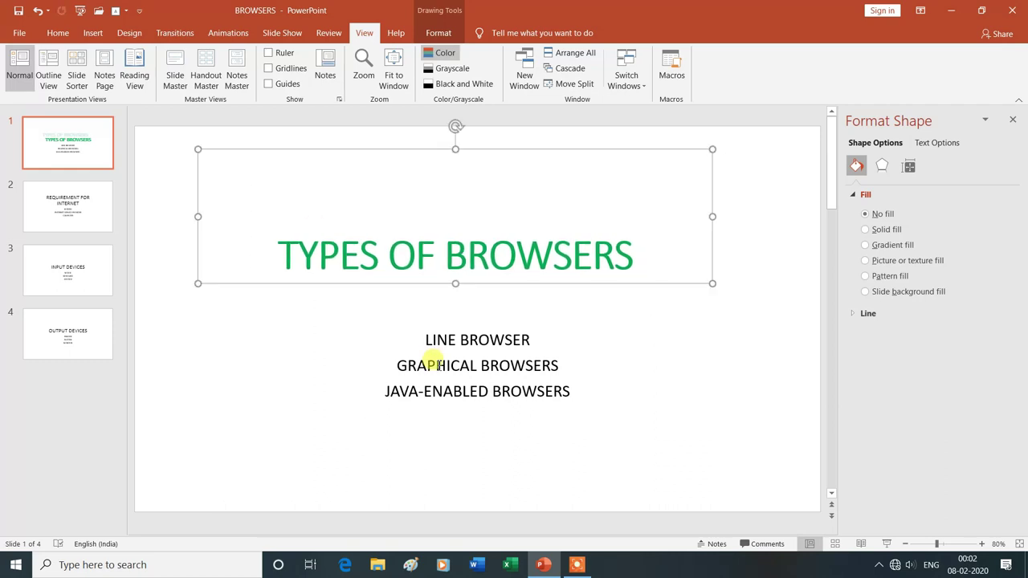
click(434, 340)
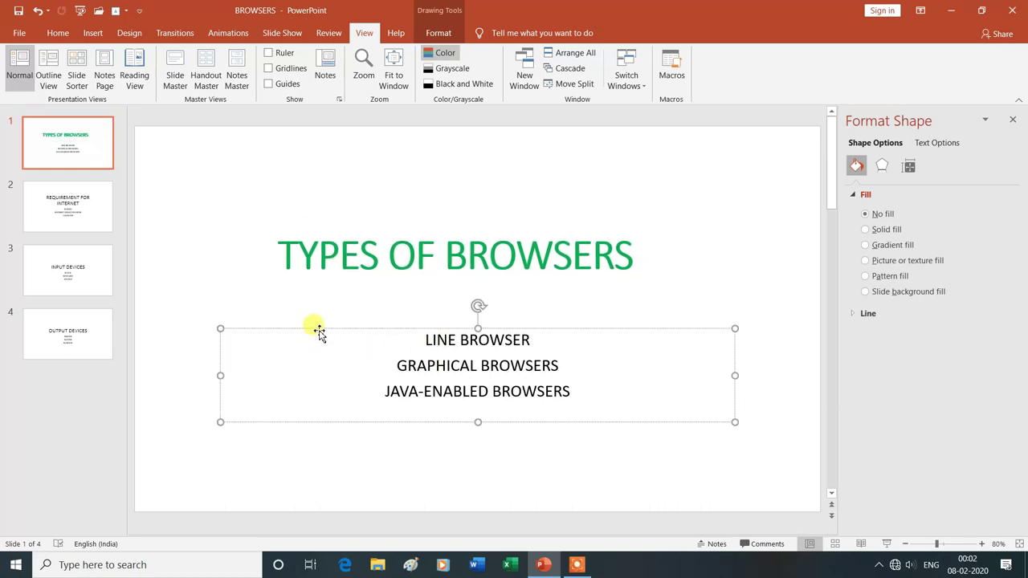
drag(318, 329, 286, 378)
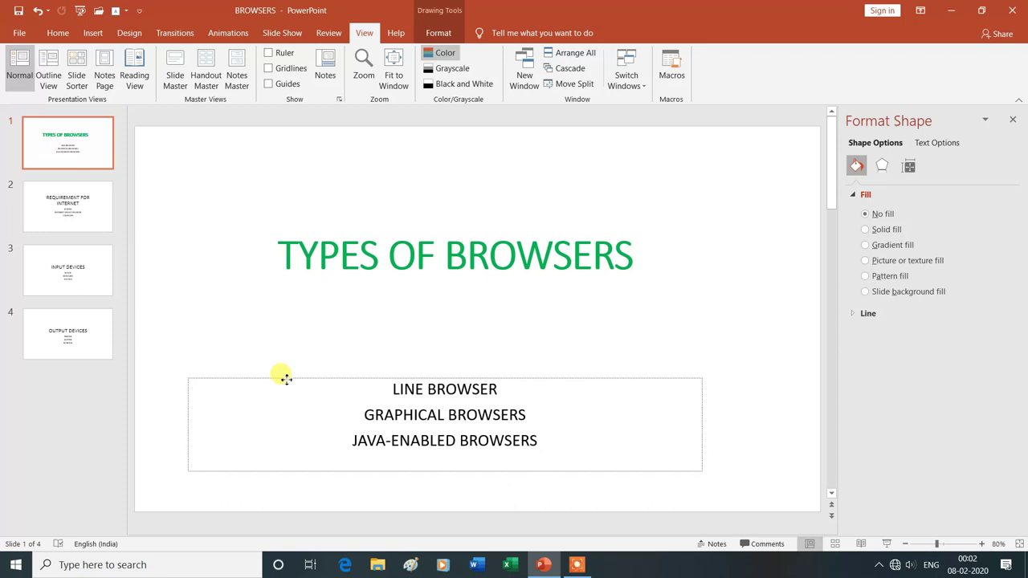
drag(286, 376, 284, 369)
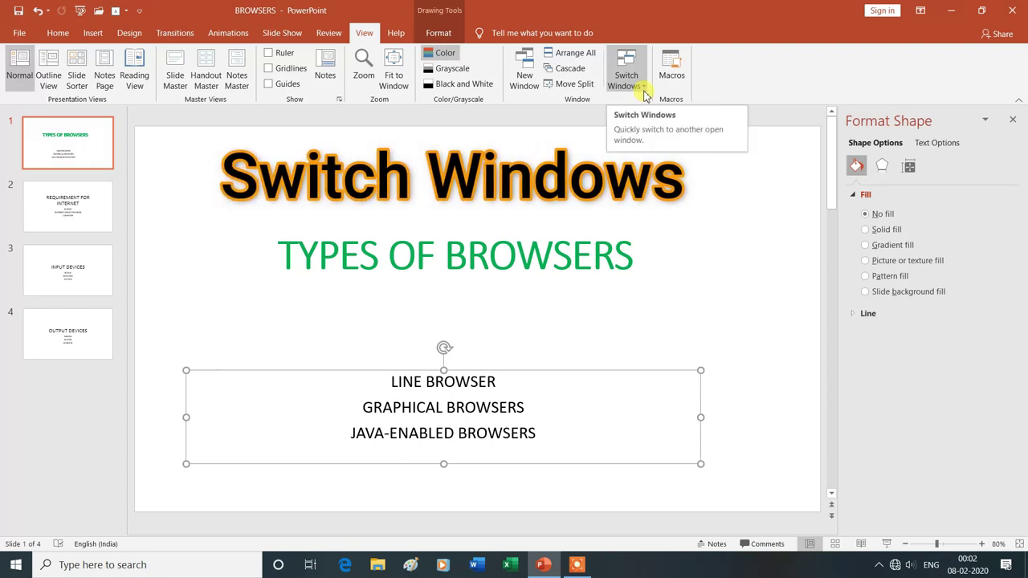
click(643, 91)
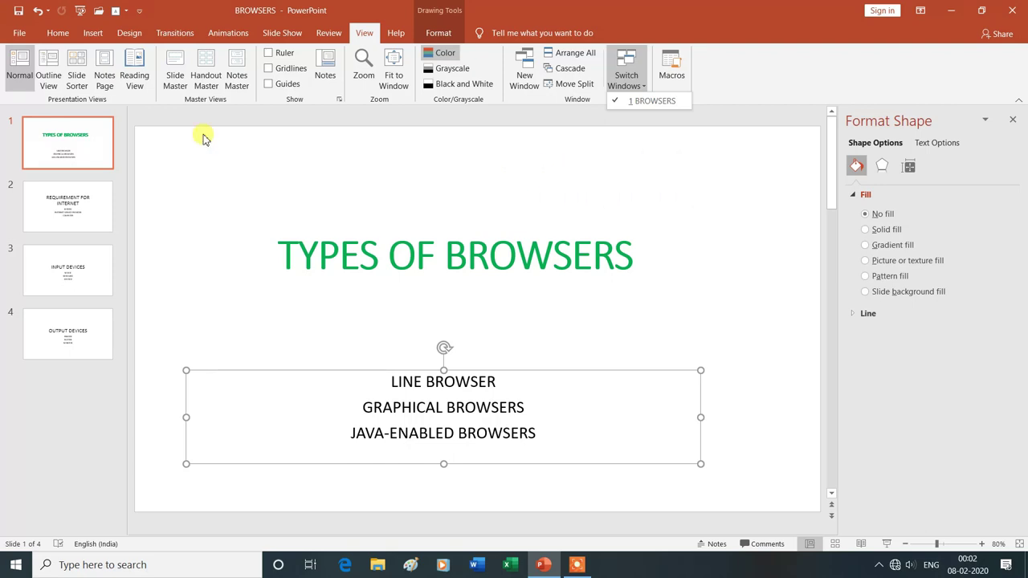
Step: Create a new blank presentation, Presentation2, with a Blank slide layout
click(20, 35)
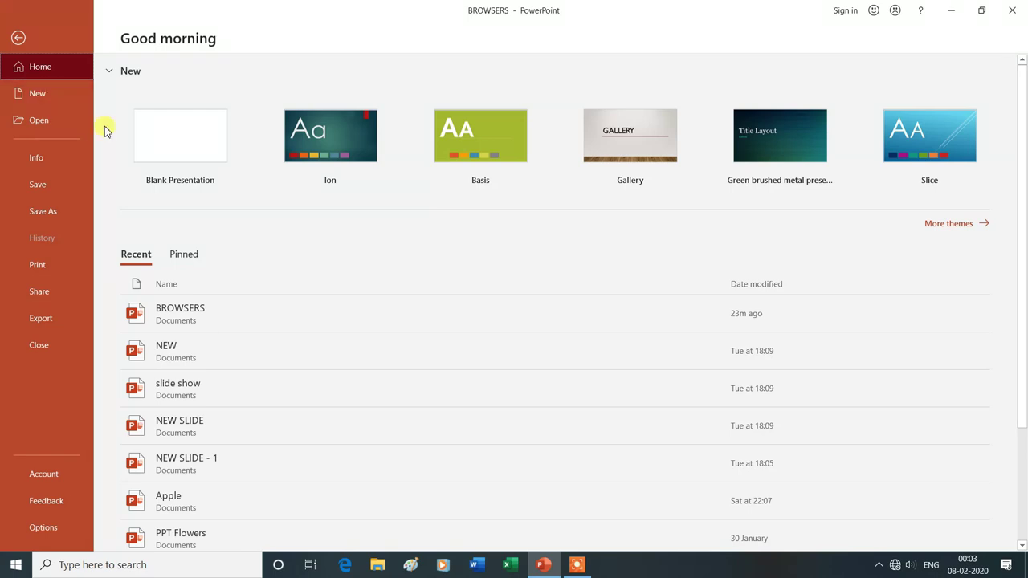
click(169, 145)
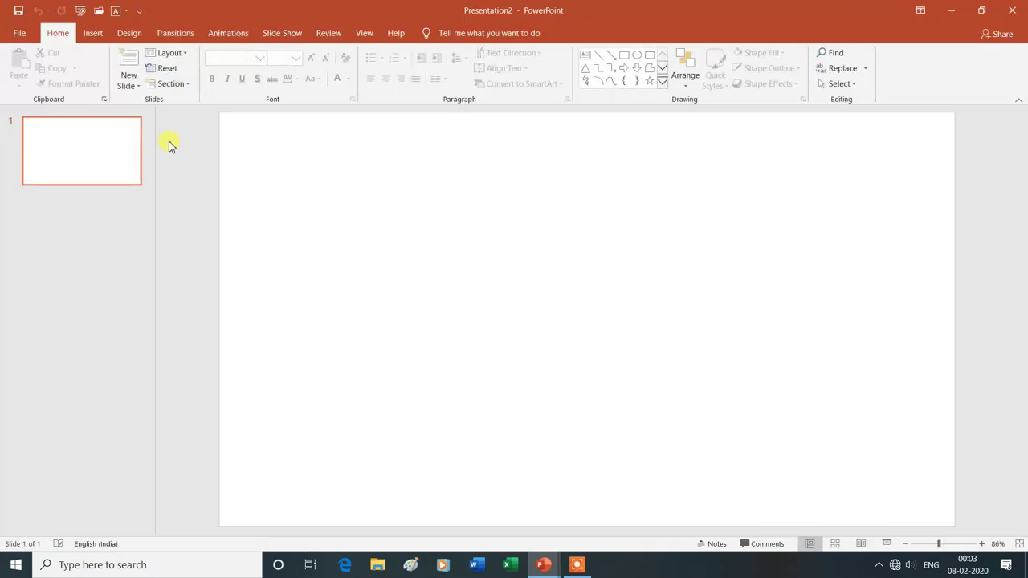
click(182, 53)
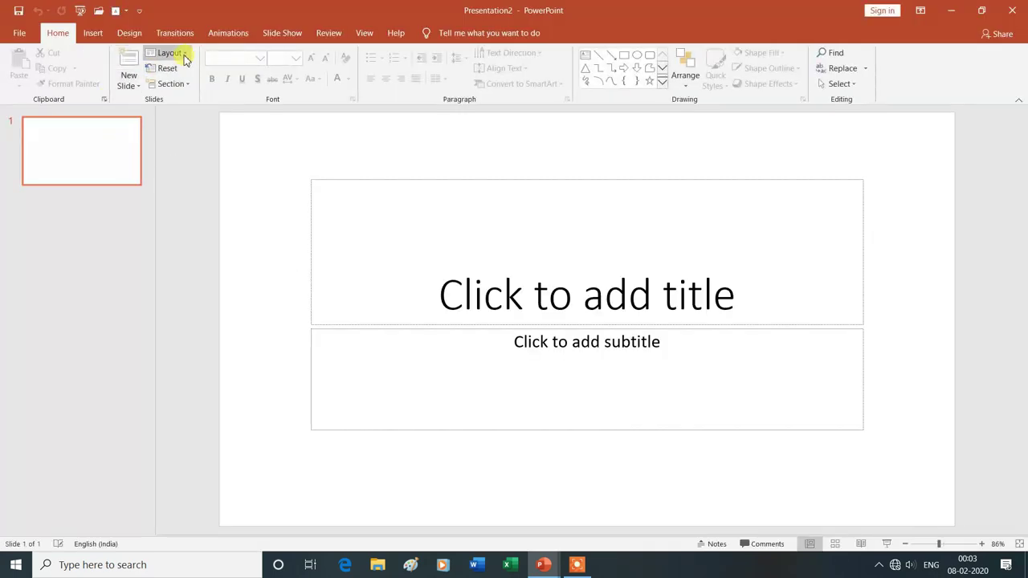
click(174, 222)
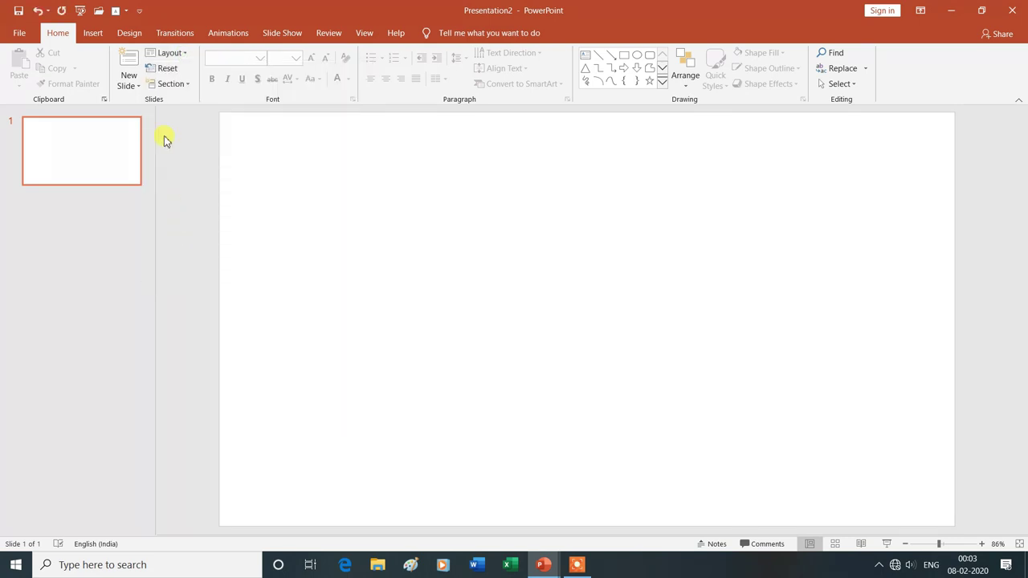
Step: Draw a Smiley Face shape near the slide centre
click(93, 32)
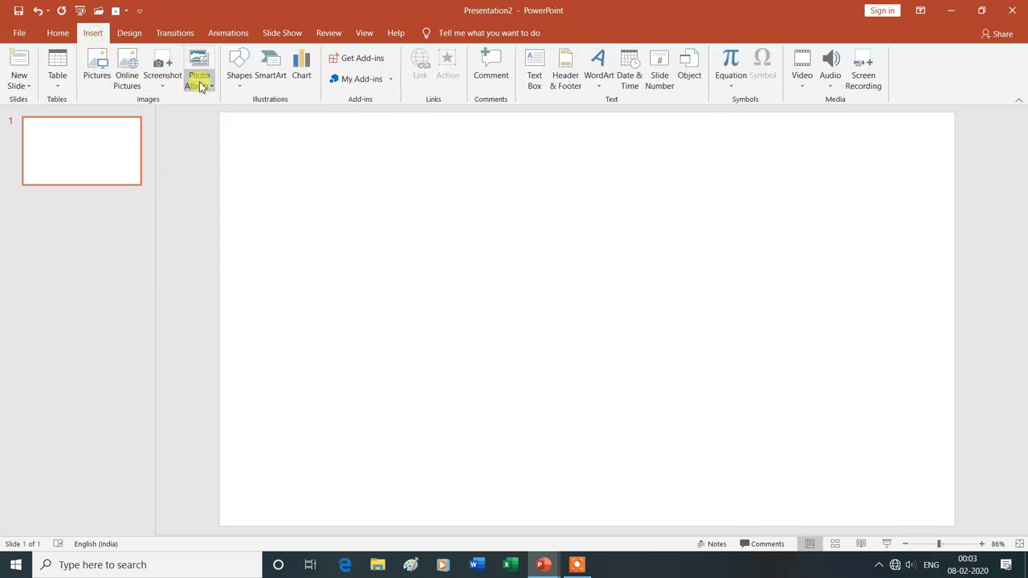
click(240, 80)
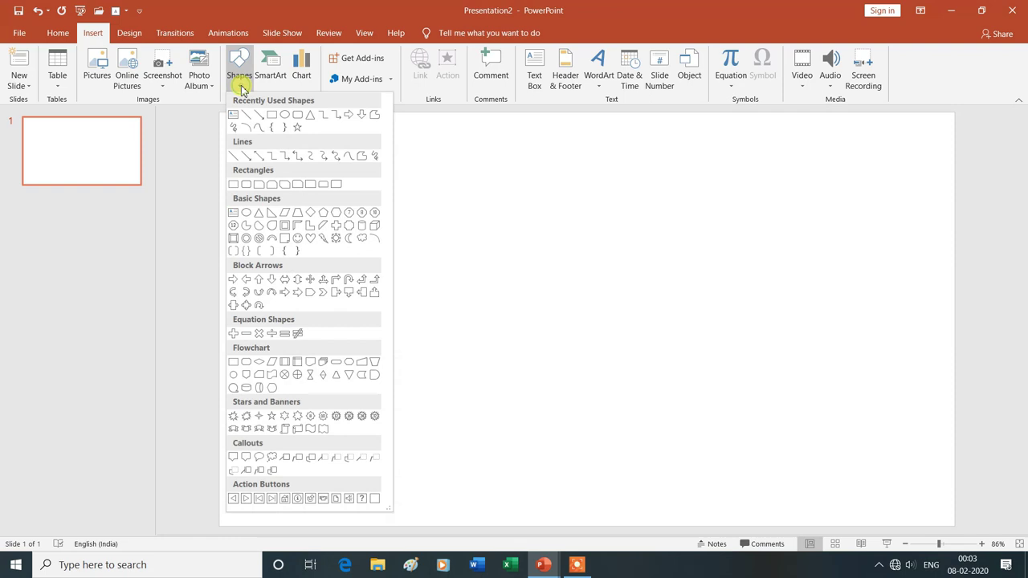
click(299, 241)
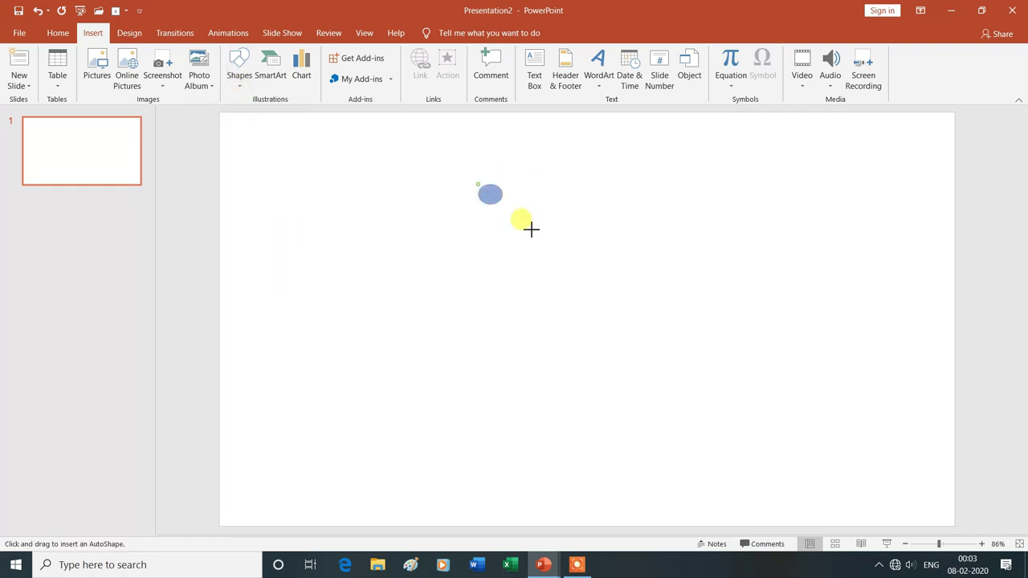
drag(479, 185, 664, 381)
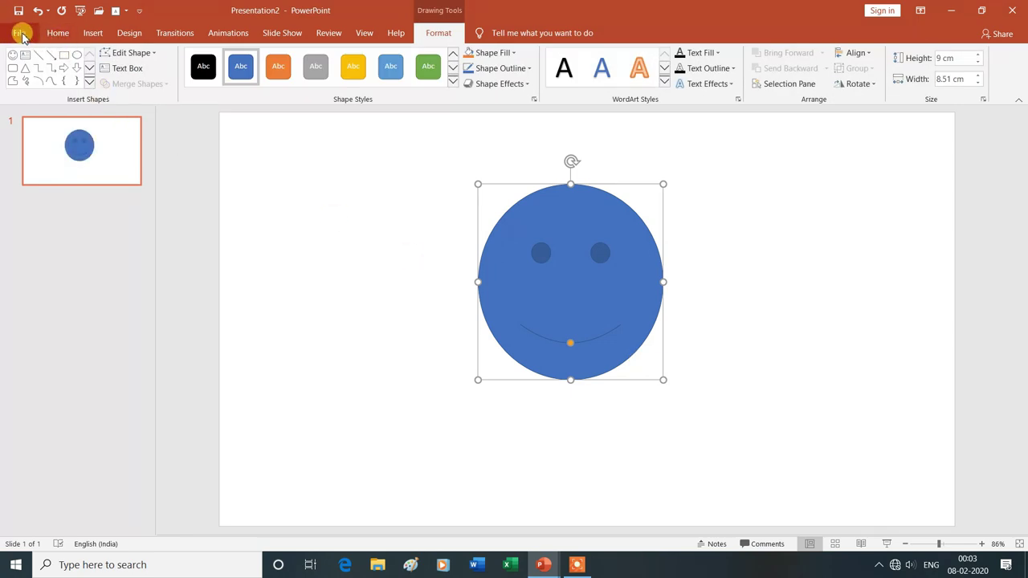
click(20, 34)
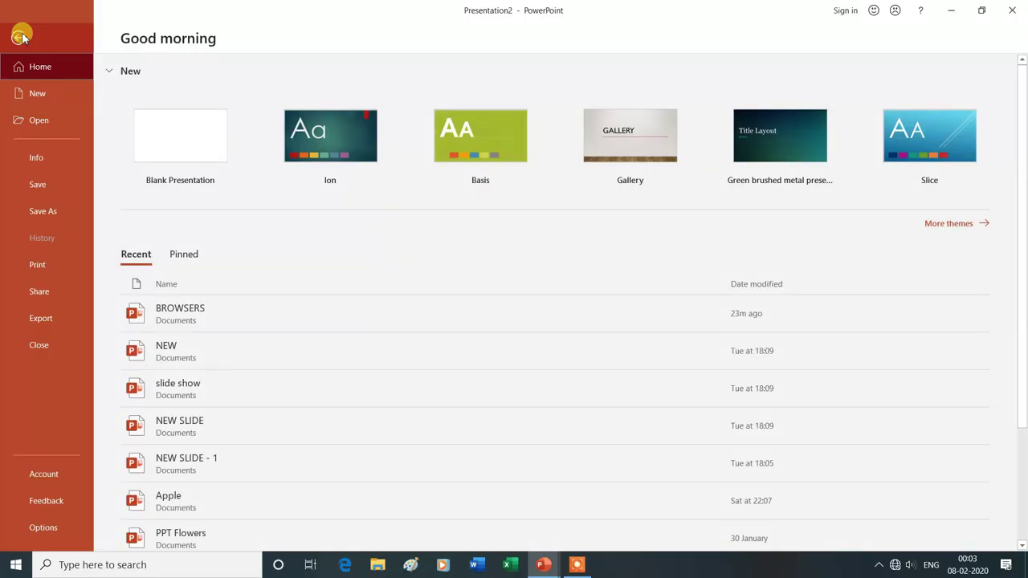
Step: Create a new blank presentation, Presentation3, with a Blank slide layout
click(48, 101)
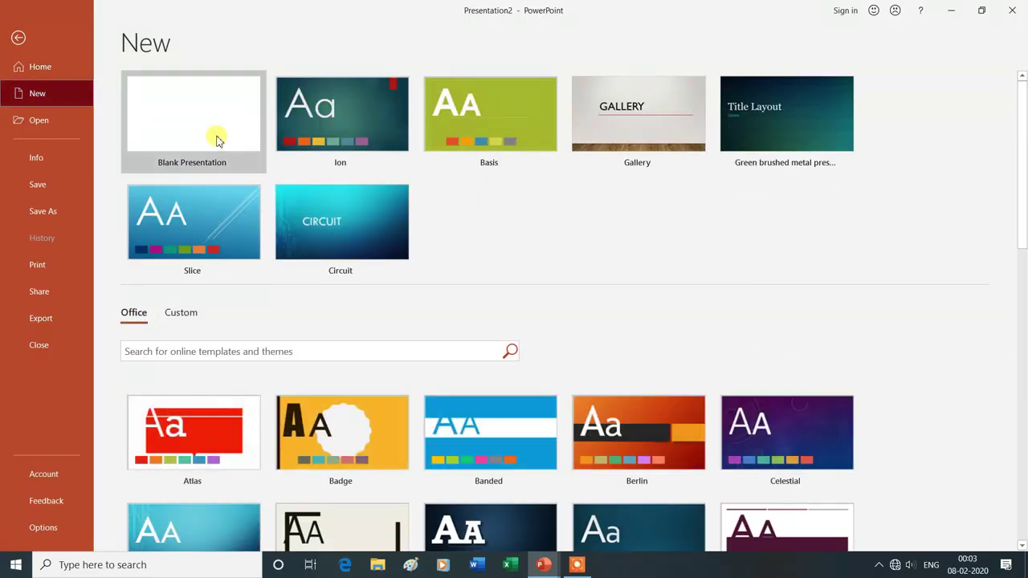
click(220, 126)
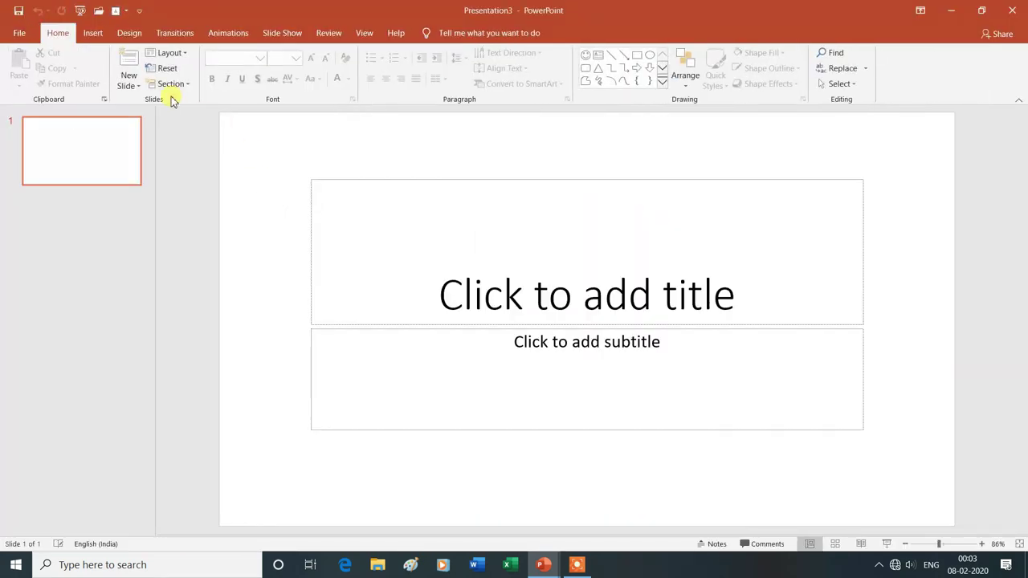
click(183, 53)
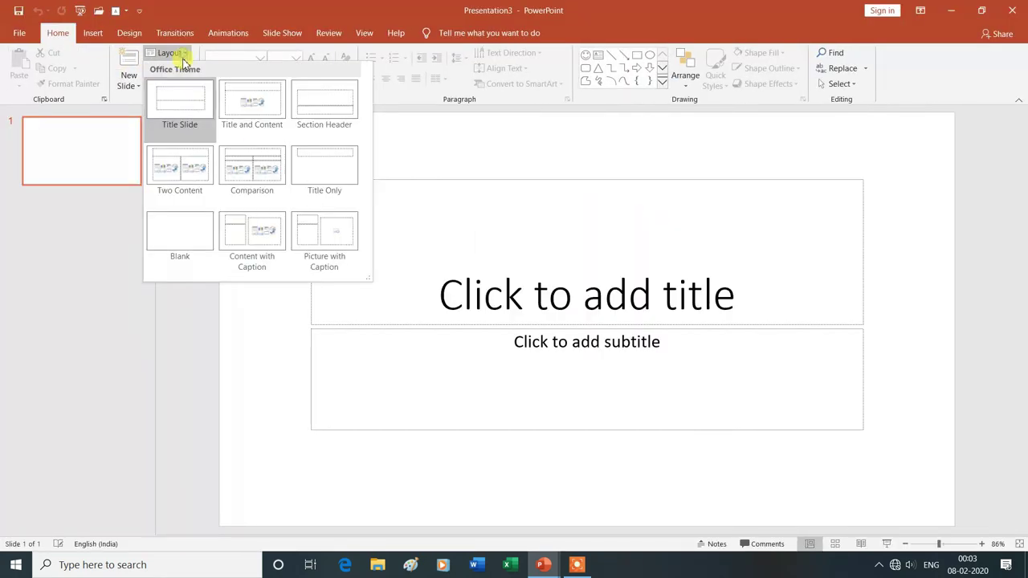
click(191, 225)
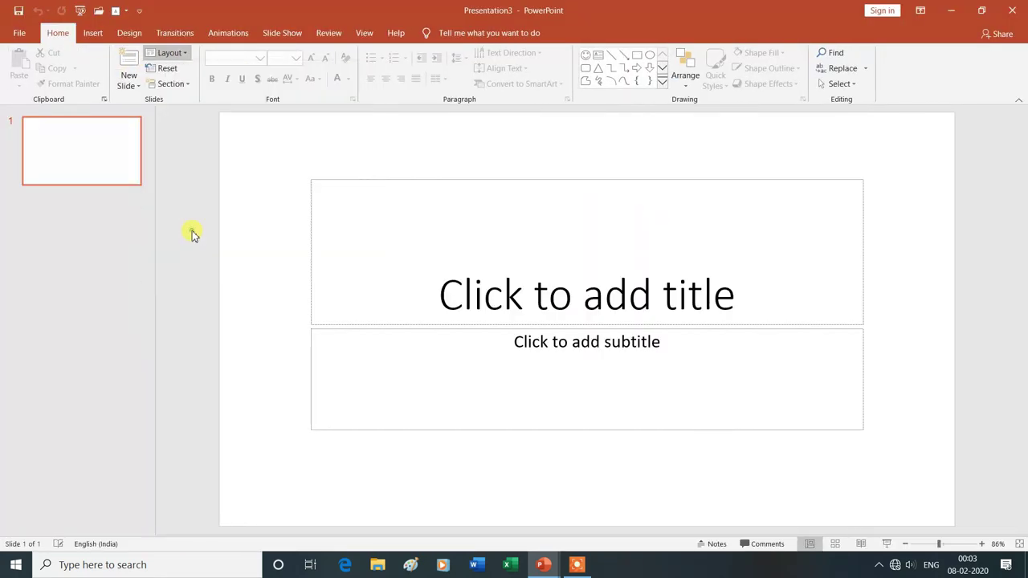
Step: Draw a Cloud shape just right of the slide centre
click(95, 33)
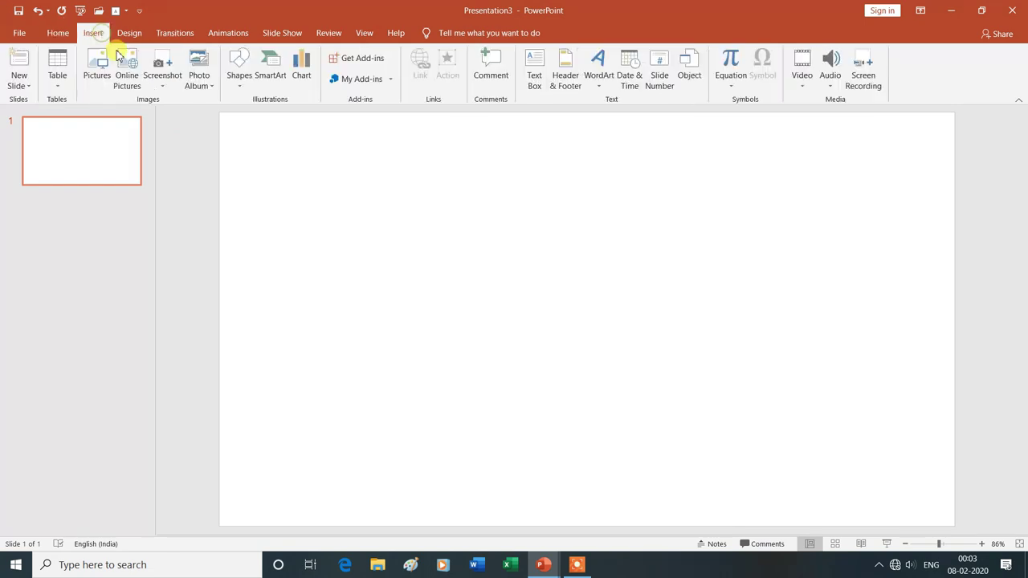
click(239, 76)
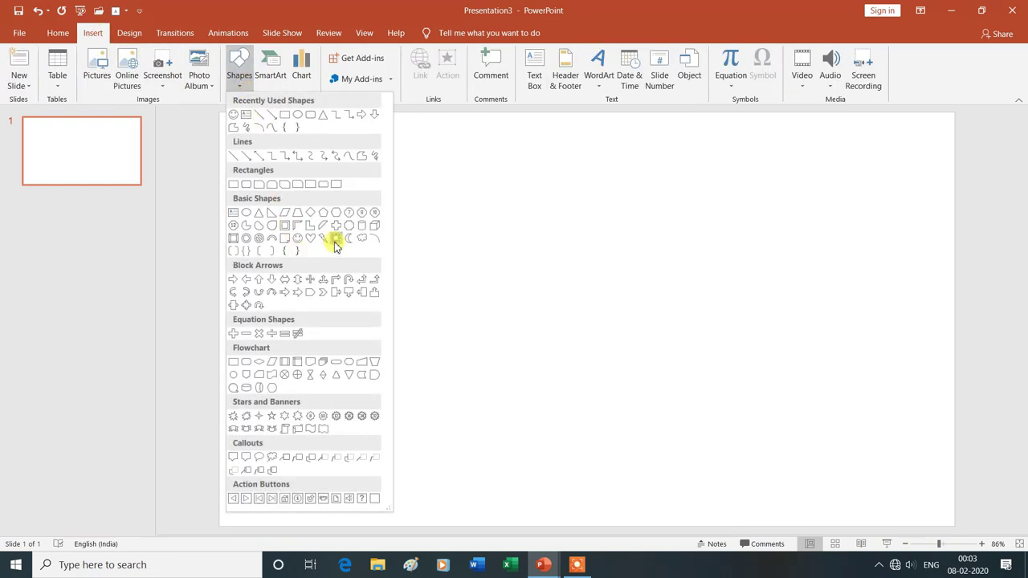
click(365, 239)
drag(469, 190, 759, 393)
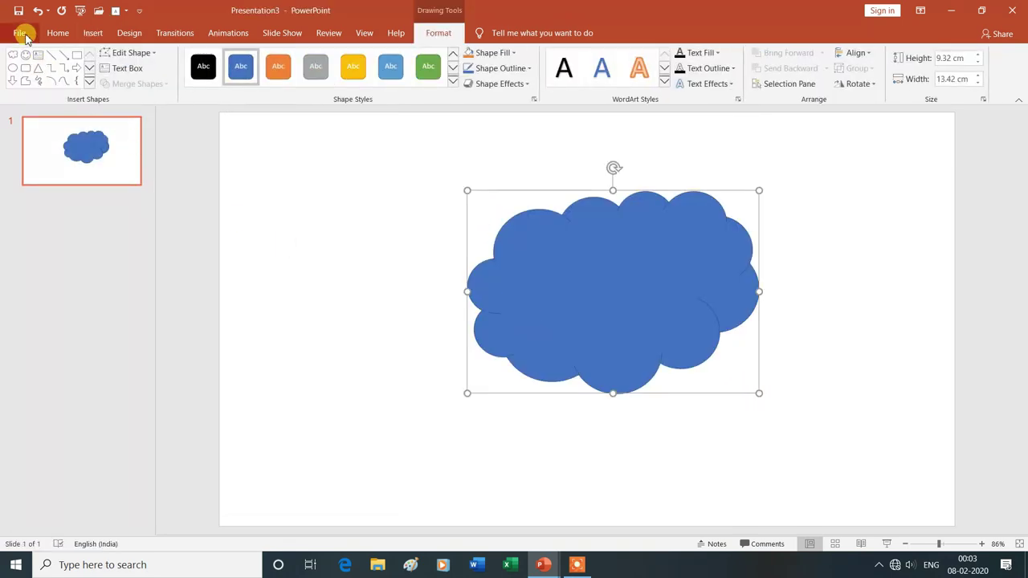
click(24, 37)
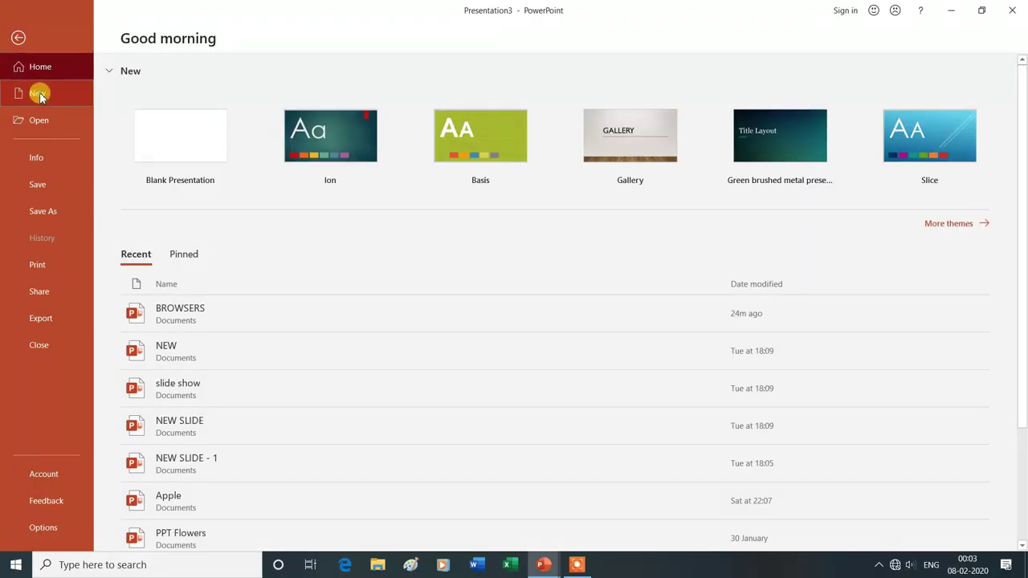
Step: Create another blank presentation, Presentation4, with a Blank slide layout
click(40, 94)
click(222, 124)
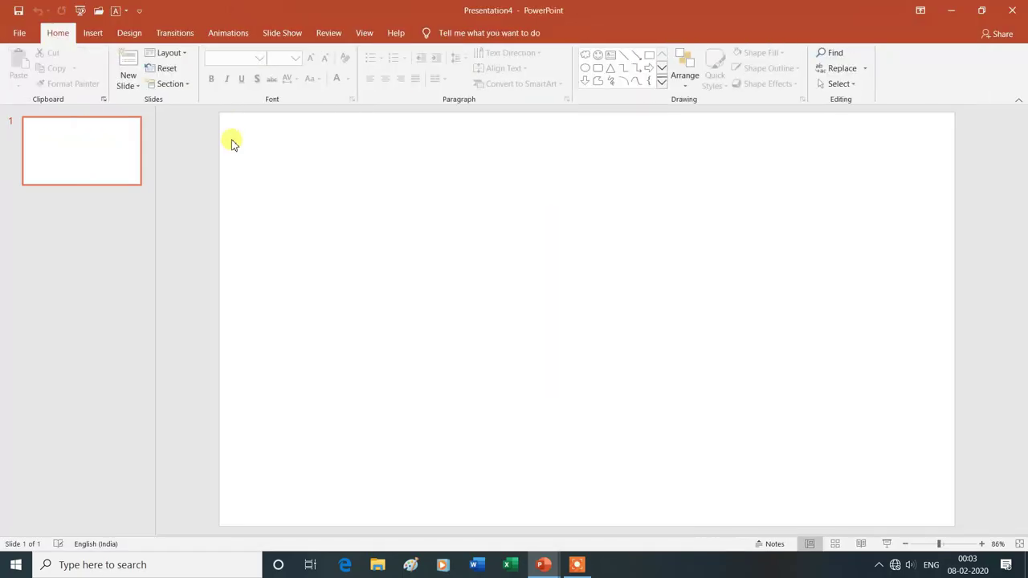
click(171, 53)
click(184, 231)
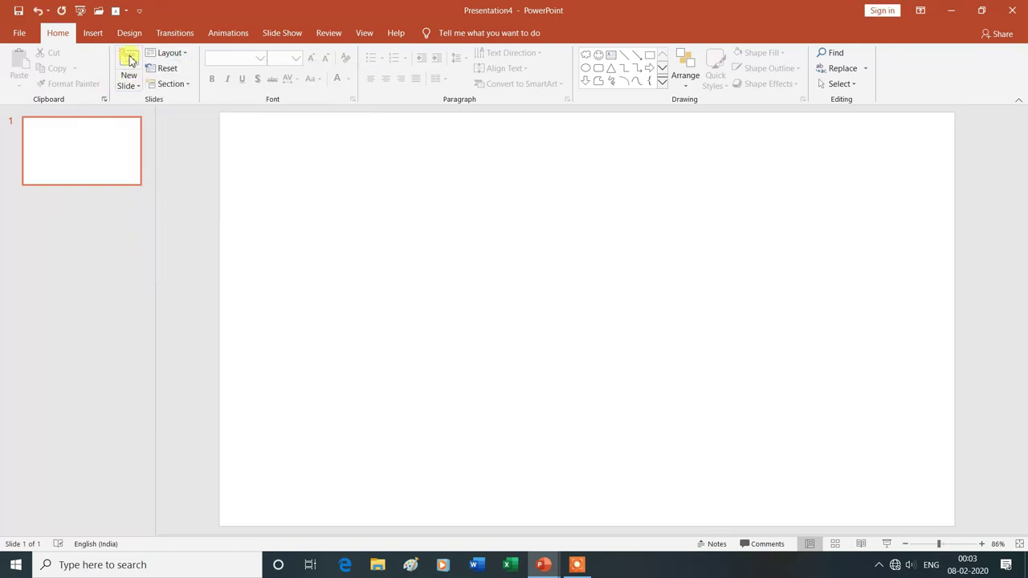
Step: Draw a large Sun shape near the slide centre
click(93, 32)
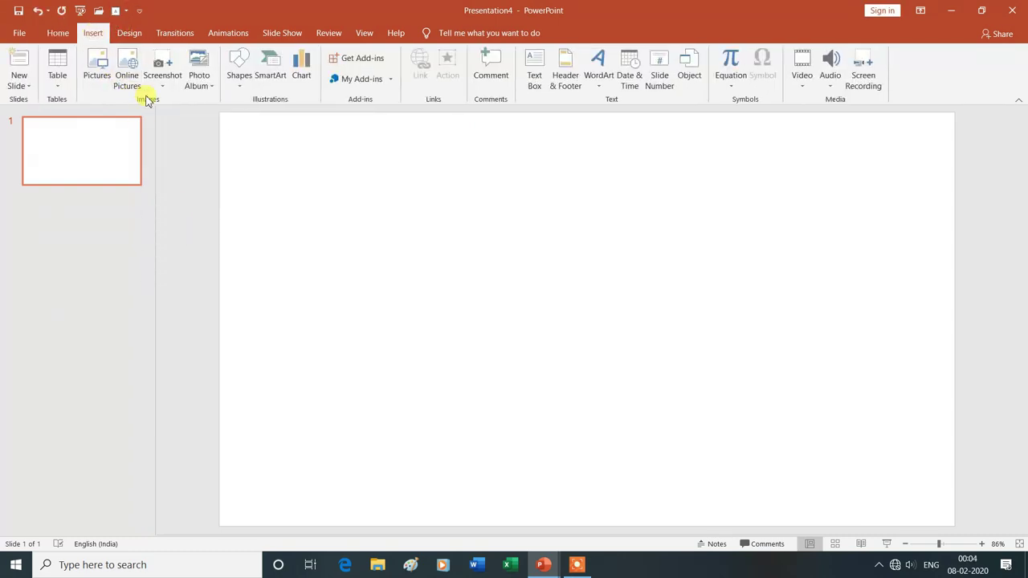
click(239, 79)
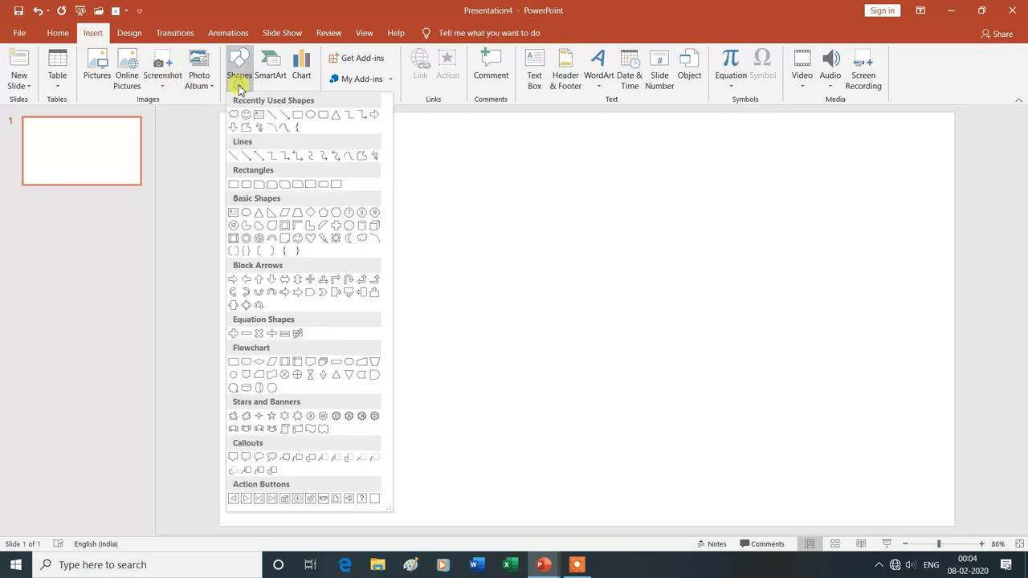
click(336, 240)
drag(431, 209, 695, 436)
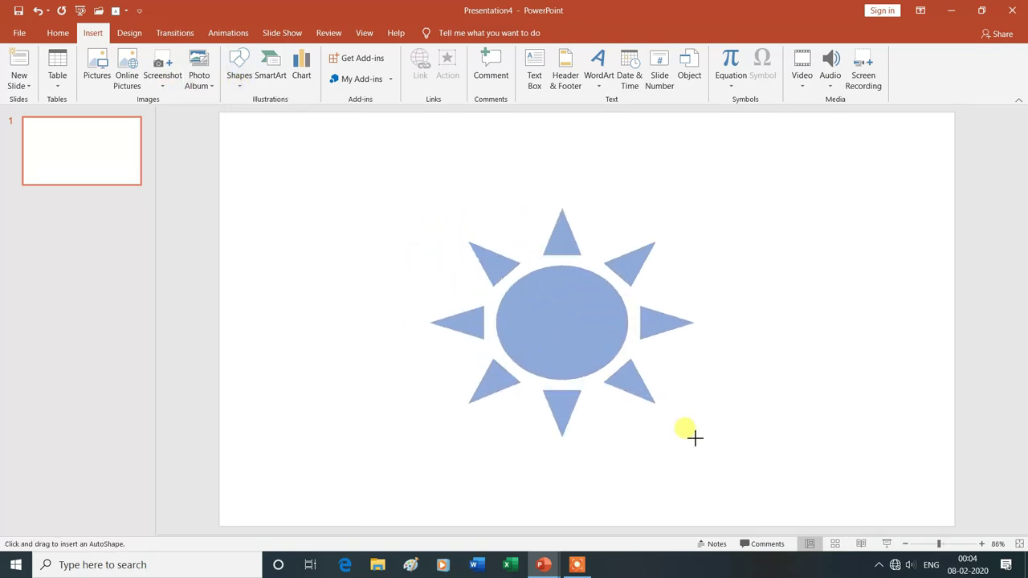
click(367, 33)
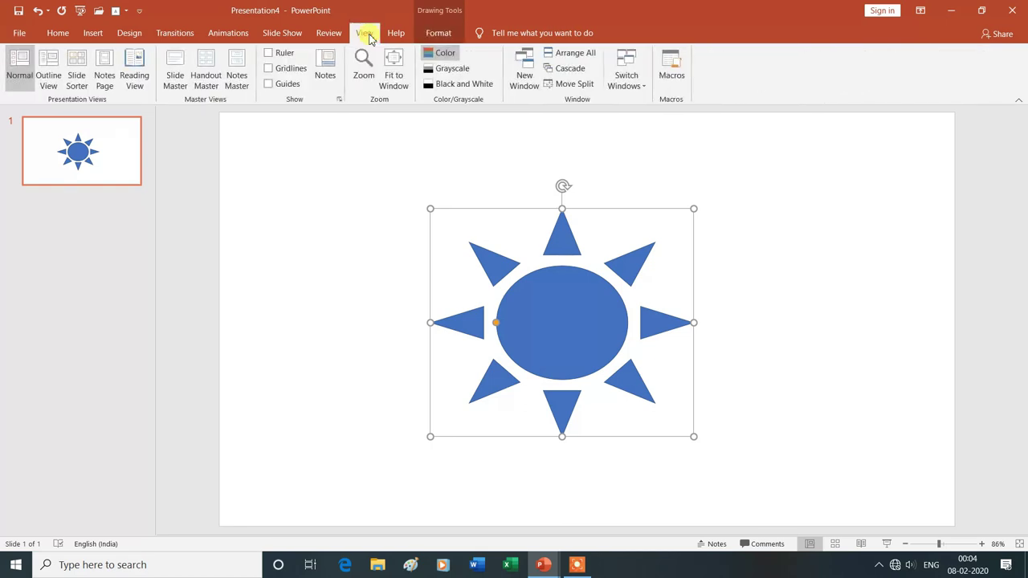
Step: Use Switch Windows to show BROWSERS, then Presentation2 with the smiley
click(645, 89)
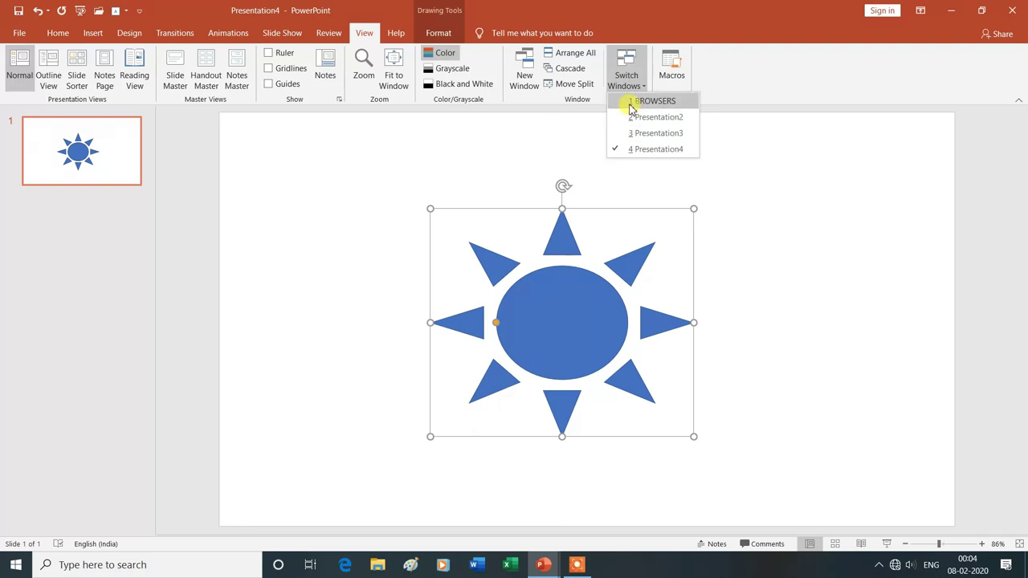
click(629, 103)
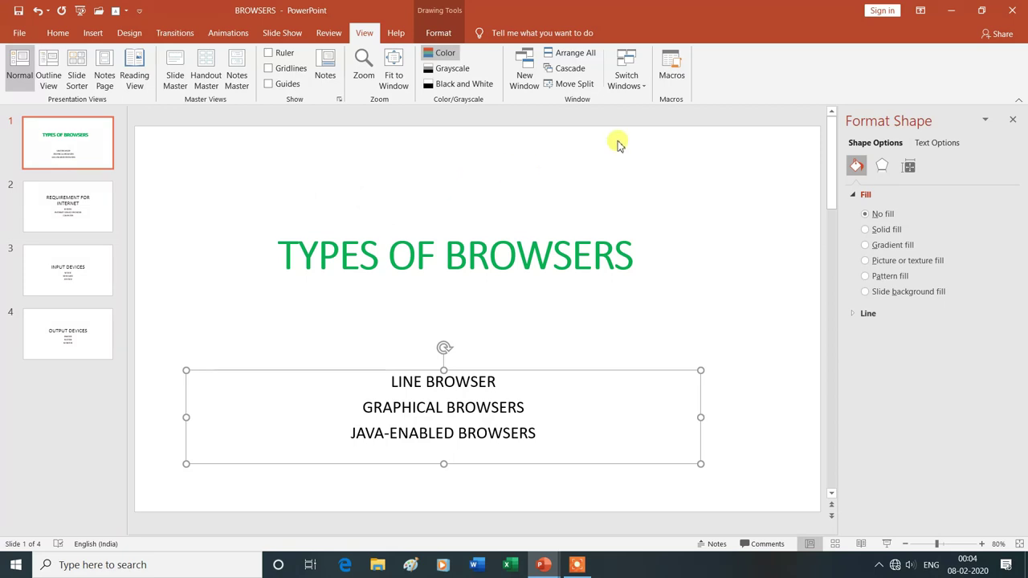
click(644, 85)
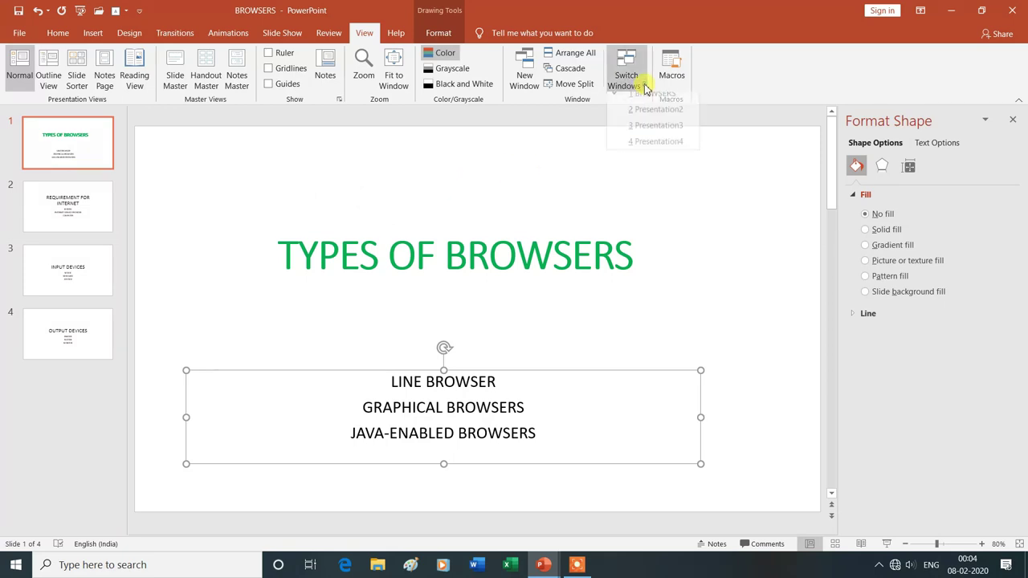
click(623, 120)
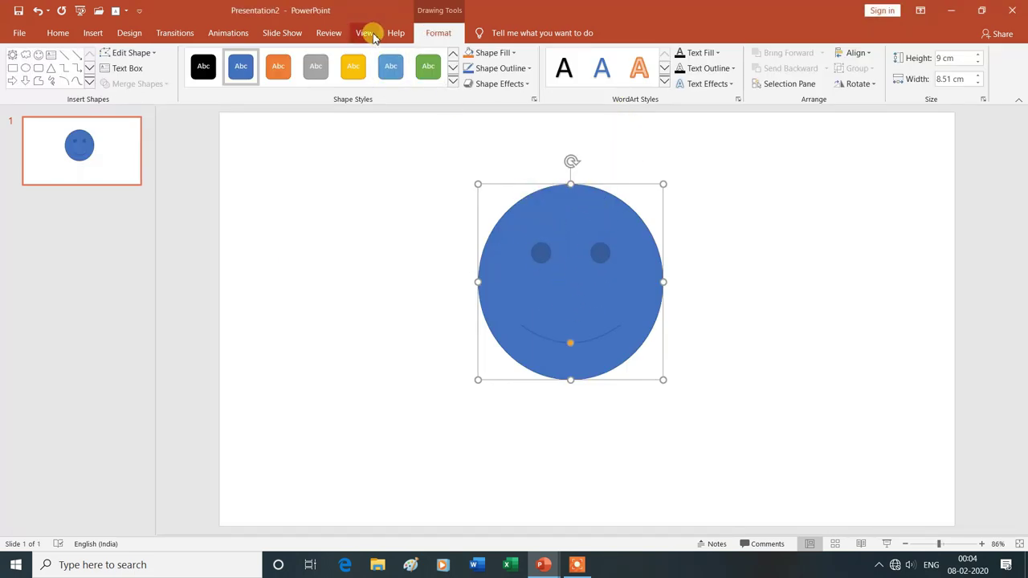
Step: Switch to Presentation3 with the cloud, then to Presentation4 with the sun
click(365, 32)
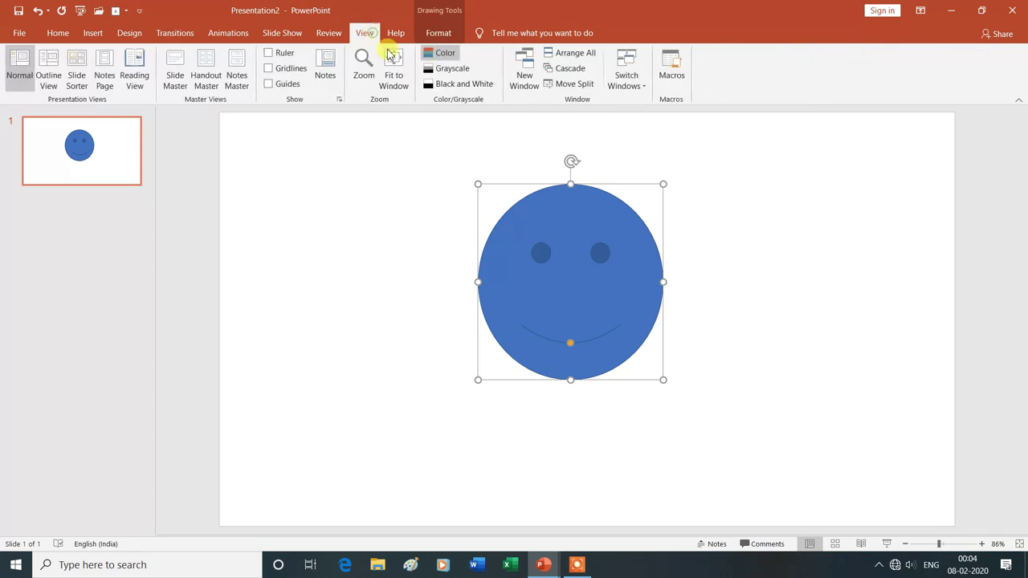
click(646, 90)
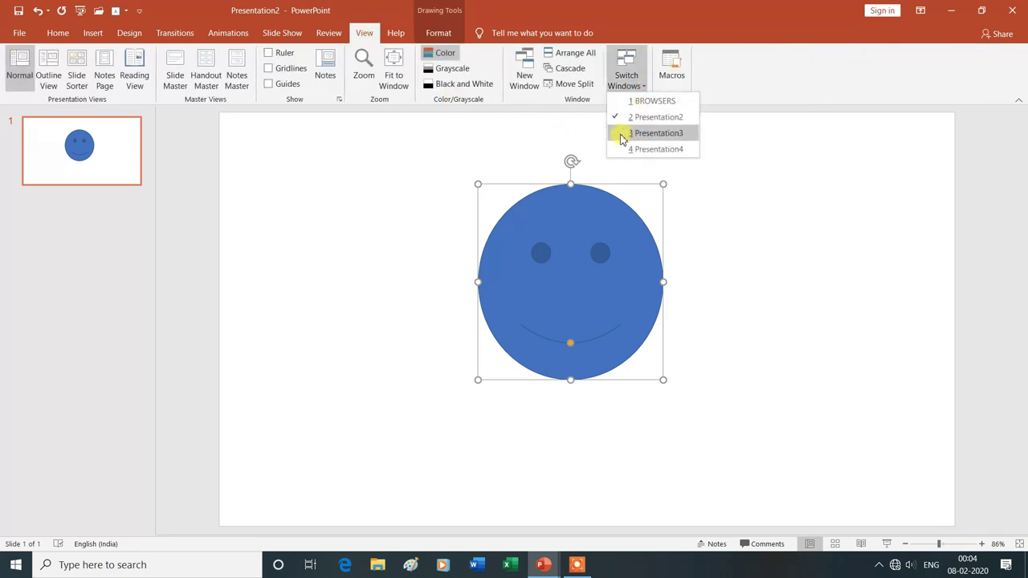
click(623, 135)
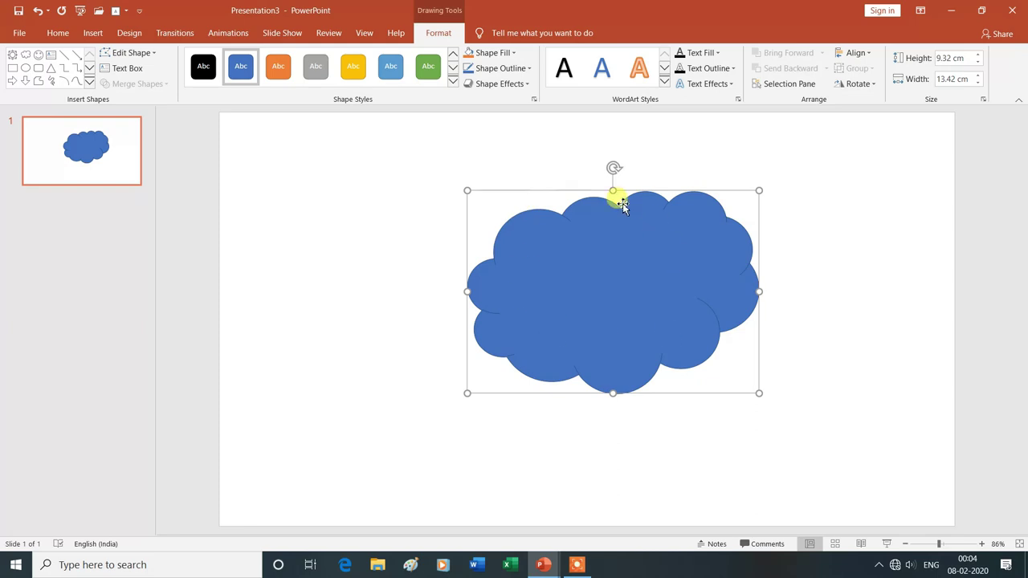
click(364, 35)
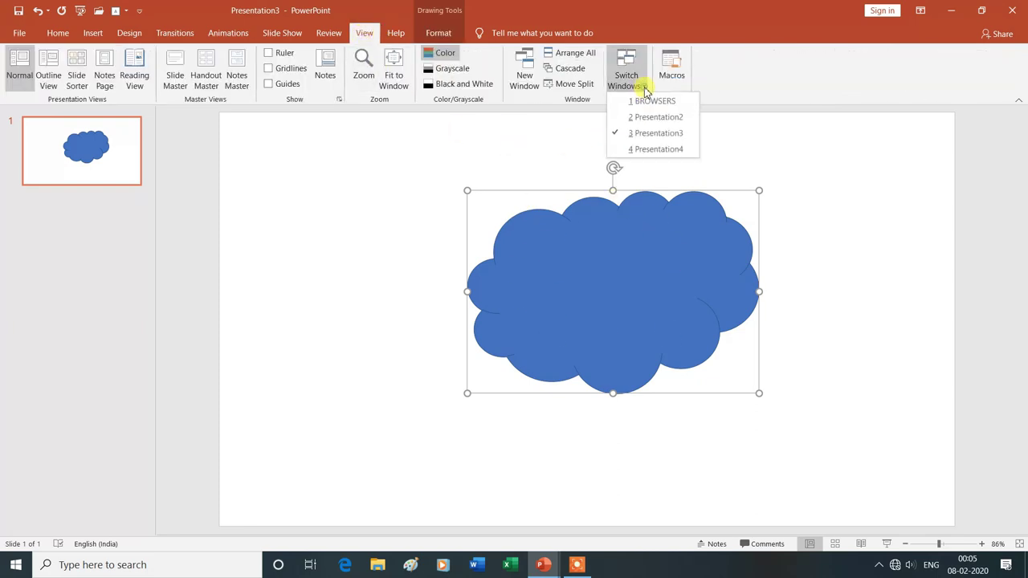
click(618, 153)
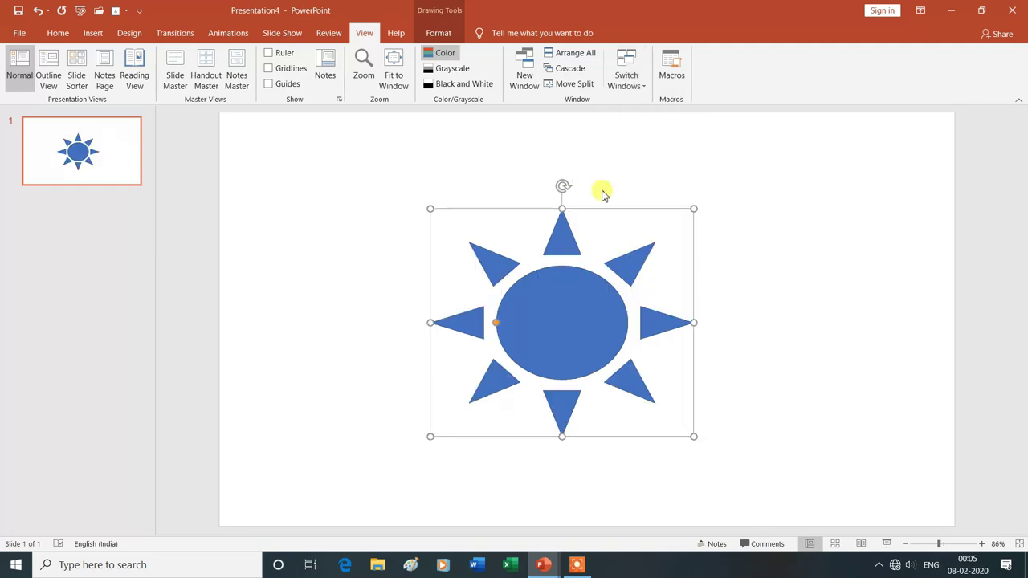